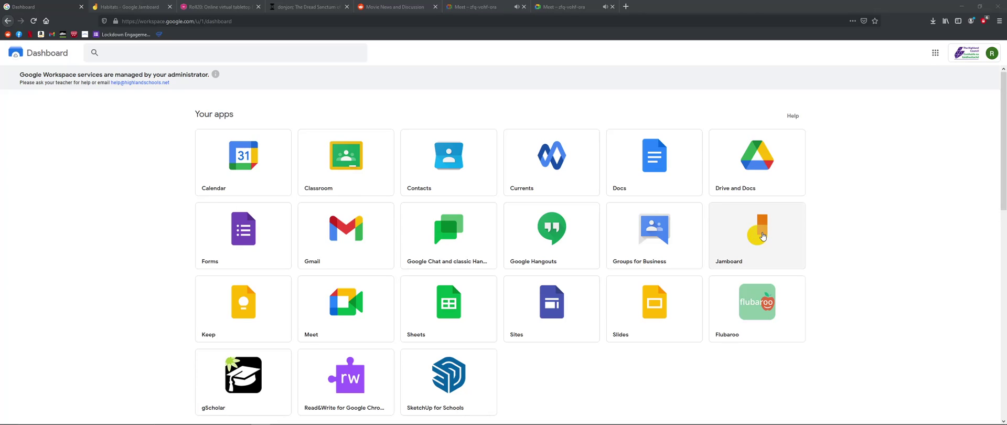
- Switch to the Google Meet call in the green-avatar account and start a new whiteboard for the meeting
{"action": "left_click", "coordinate": [477, 7]}
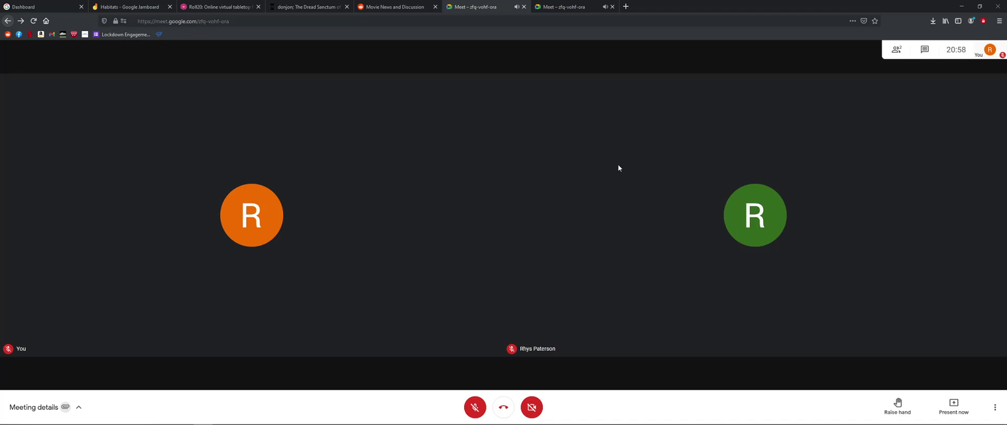
{"action": "mouse_move", "coordinate": [643, 194]}
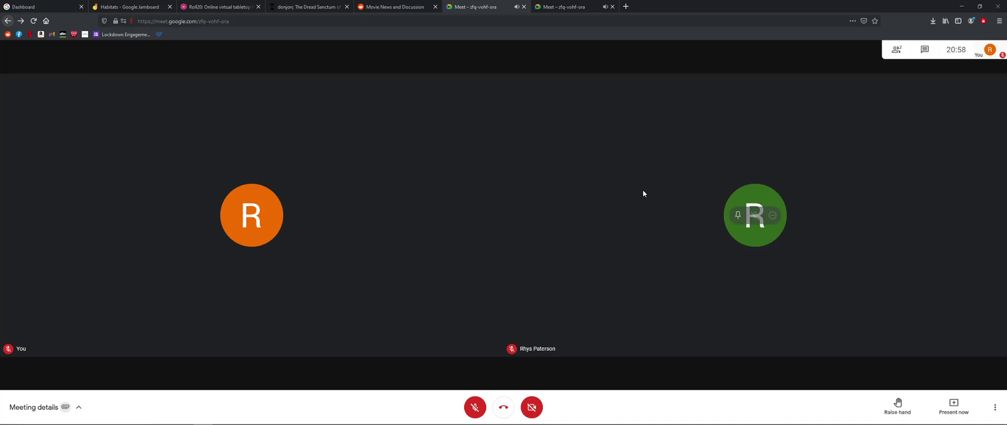
{"action": "left_click", "coordinate": [575, 7]}
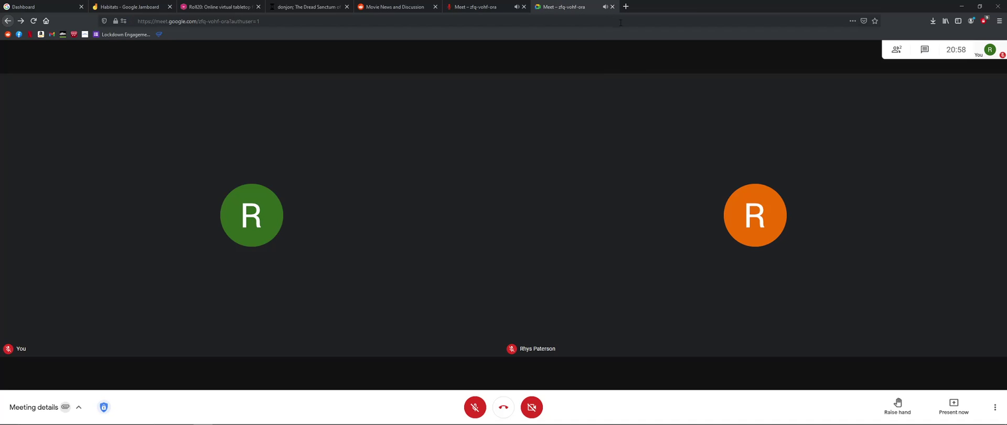
{"action": "left_click", "coordinate": [996, 412]}
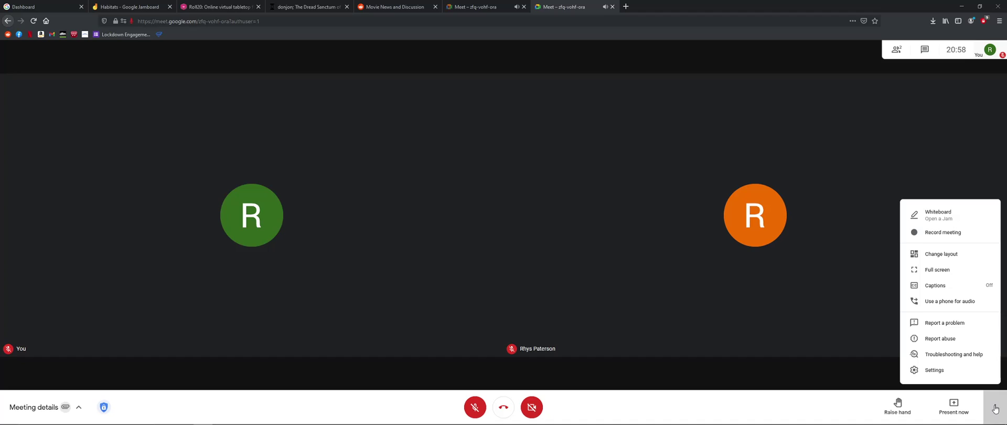
{"action": "left_click", "coordinate": [951, 221]}
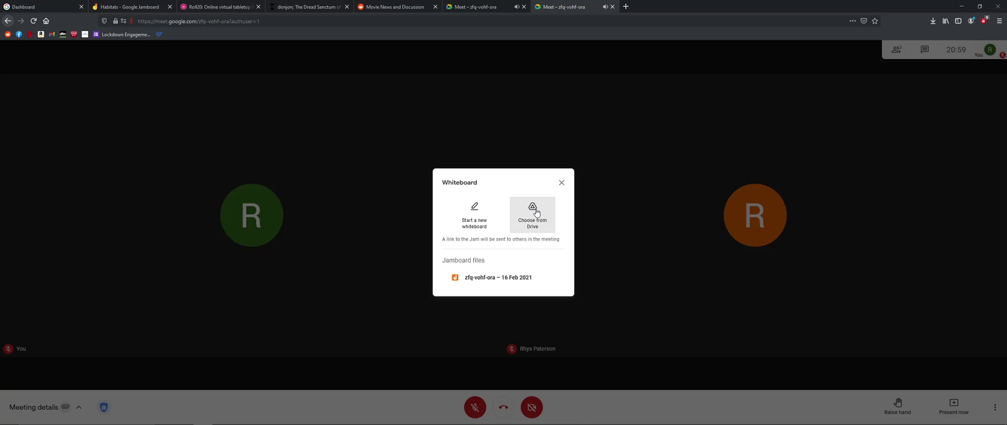
{"action": "left_click", "coordinate": [477, 216]}
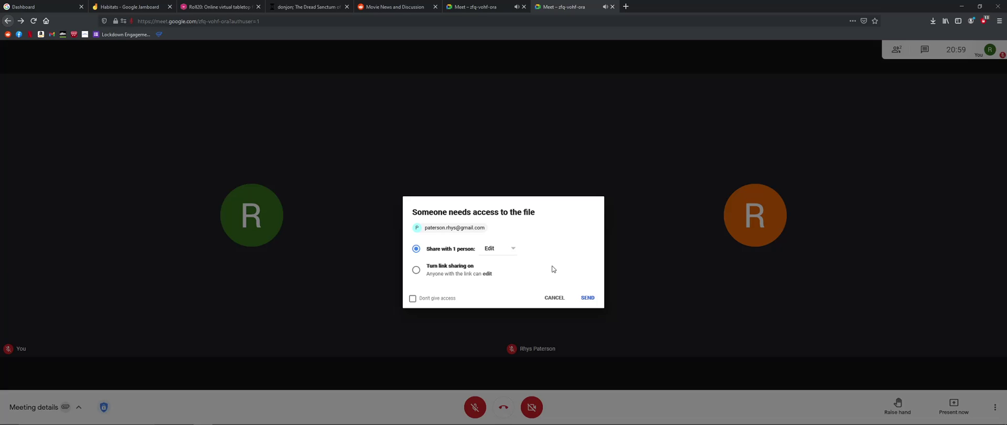
- Set the requesting person's whiteboard access to View, and turn the option to withhold access on and off again
{"action": "left_click", "coordinate": [502, 250]}
{"action": "left_click", "coordinate": [504, 234]}
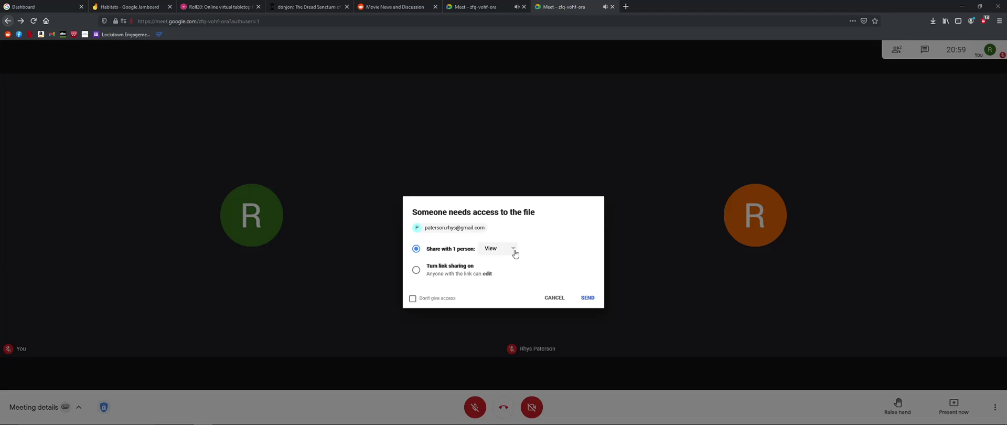
{"action": "left_click", "coordinate": [511, 250]}
{"action": "left_click", "coordinate": [565, 265]}
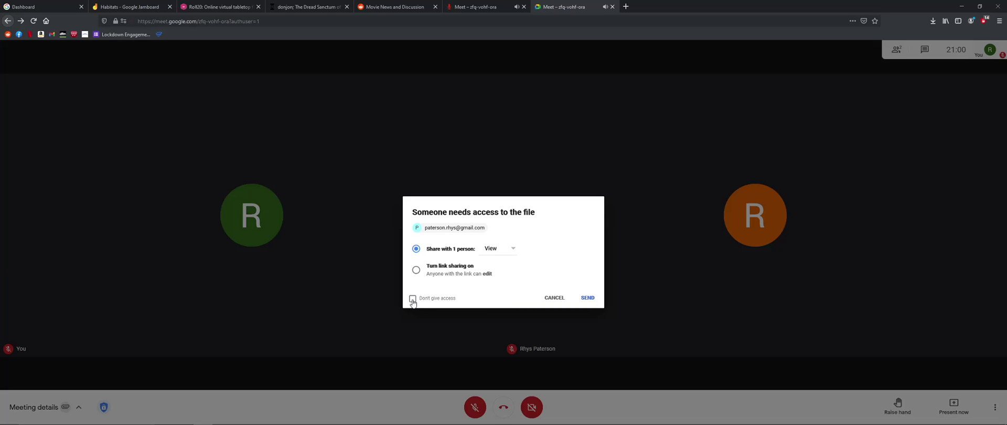
{"action": "left_click", "coordinate": [412, 301]}
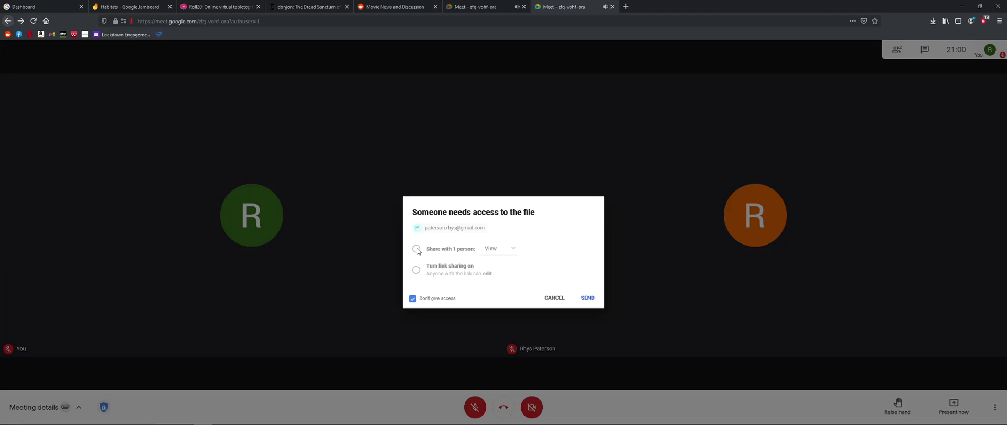
{"action": "left_click", "coordinate": [412, 298]}
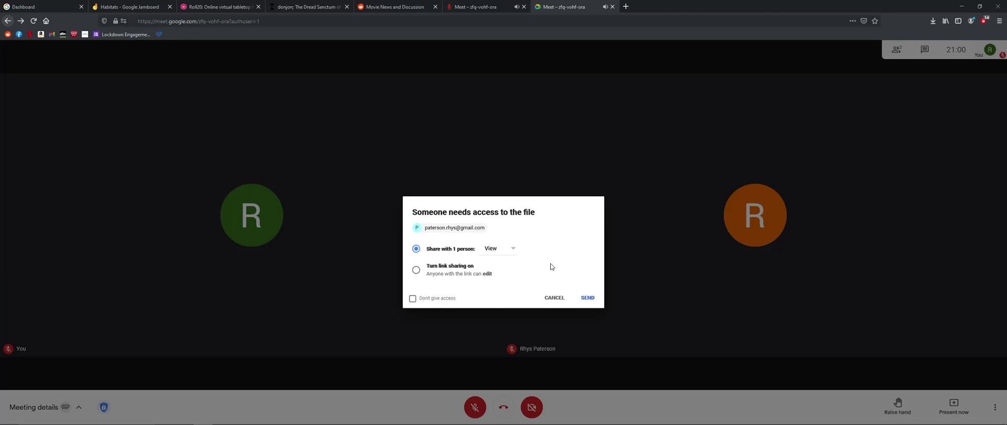
- Share the whiteboard file with the requesting person with Edit access and send the permission
{"action": "left_click", "coordinate": [516, 255]}
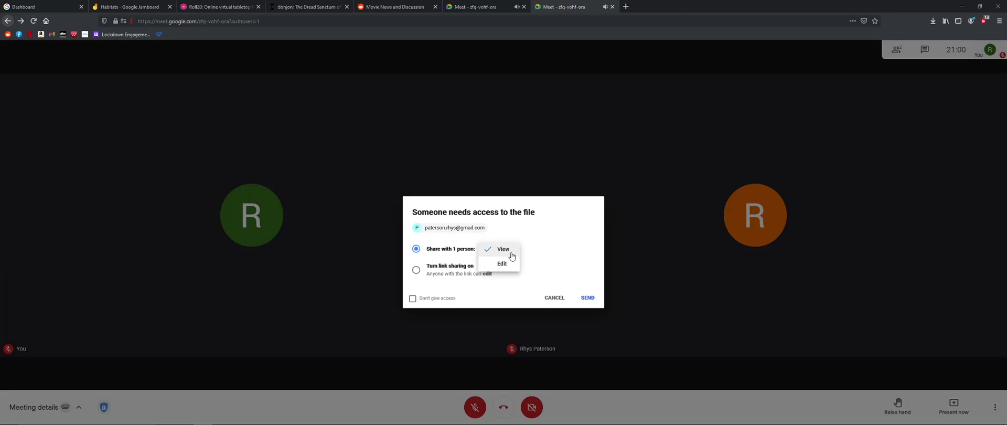
{"action": "left_click", "coordinate": [524, 269]}
{"action": "left_click", "coordinate": [588, 298]}
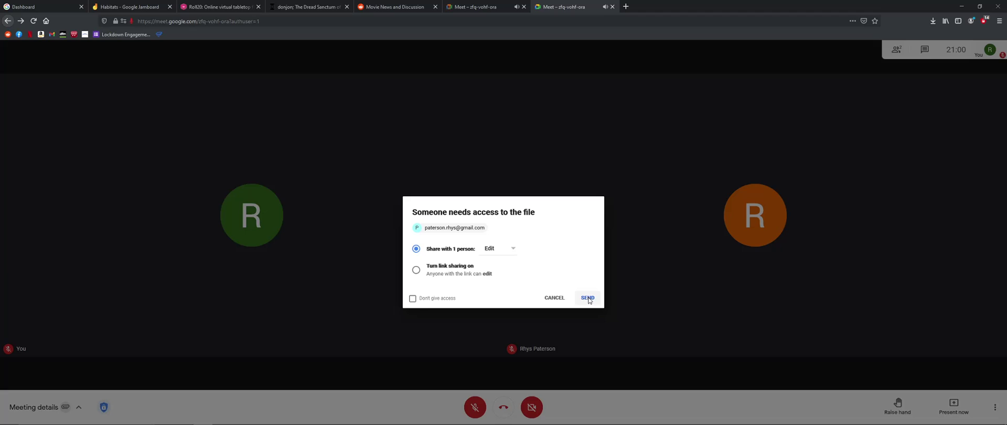
- Open the new Jam in its own window and move that window over the meeting, clear of the chat controls
{"action": "left_click", "coordinate": [587, 246]}
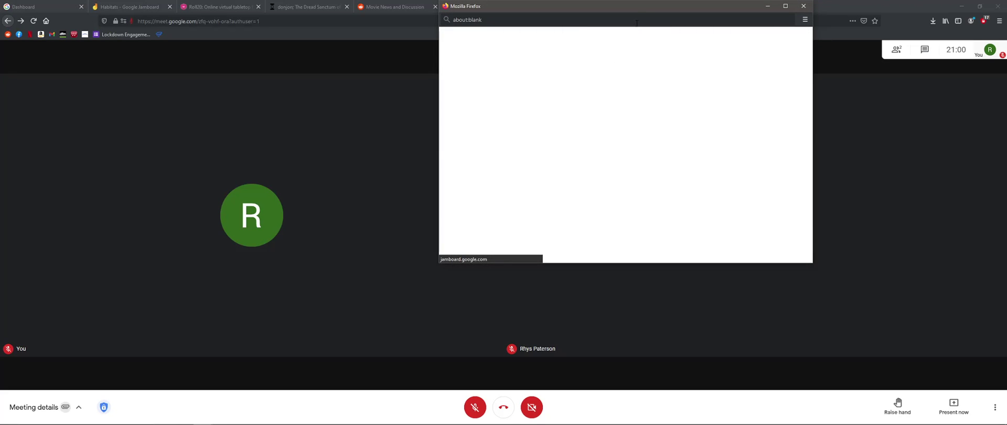
{"action": "left_click_drag", "start_coordinate": [637, 6], "coordinate": [512, 47]}
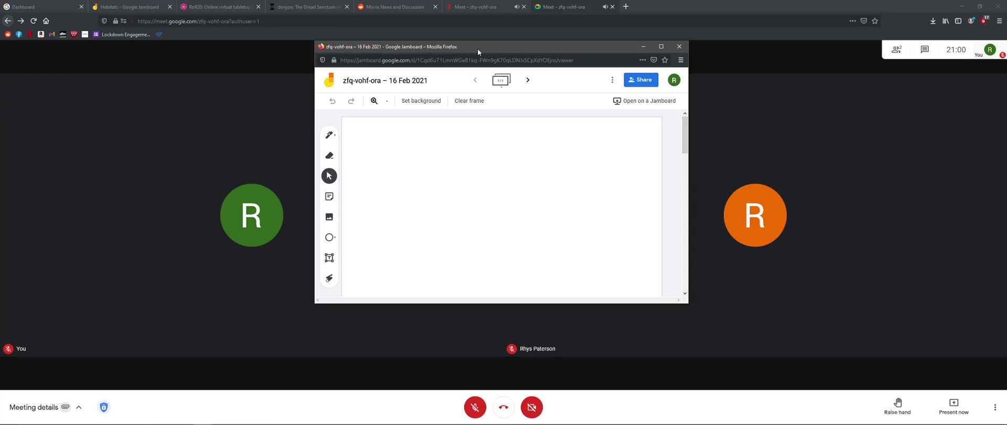
{"action": "left_click_drag", "start_coordinate": [478, 48], "coordinate": [435, 46]}
{"action": "left_click_drag", "start_coordinate": [577, 50], "coordinate": [538, 49]}
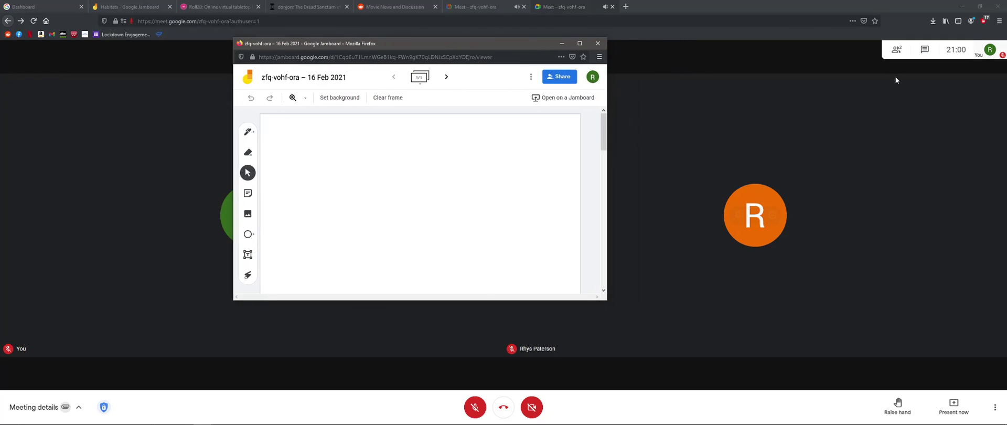
- Check the meeting chat for the shared Jam link and look at the other participant's call
{"action": "left_click", "coordinate": [925, 51]}
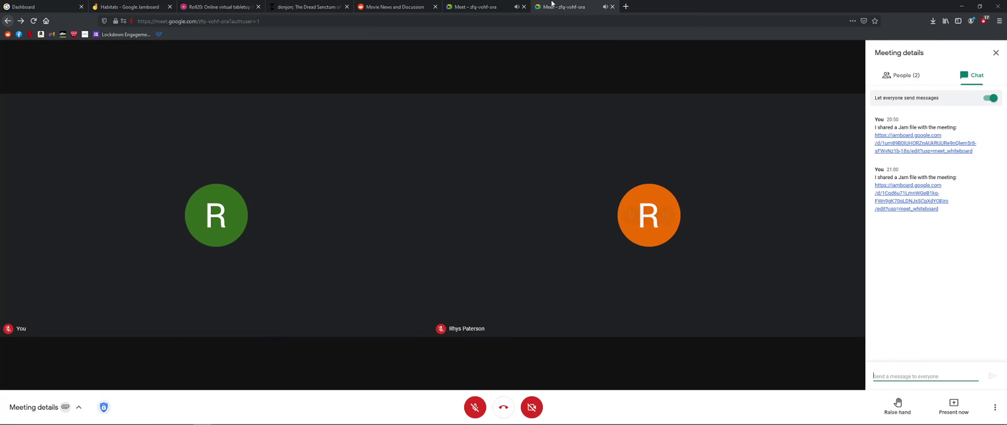
{"action": "left_click", "coordinate": [495, 8]}
{"action": "left_click", "coordinate": [560, 7]}
- Bring the Jamboard window back to the front, maximize it and look over the blank frame
{"action": "mouse_move", "coordinate": [321, 407]}
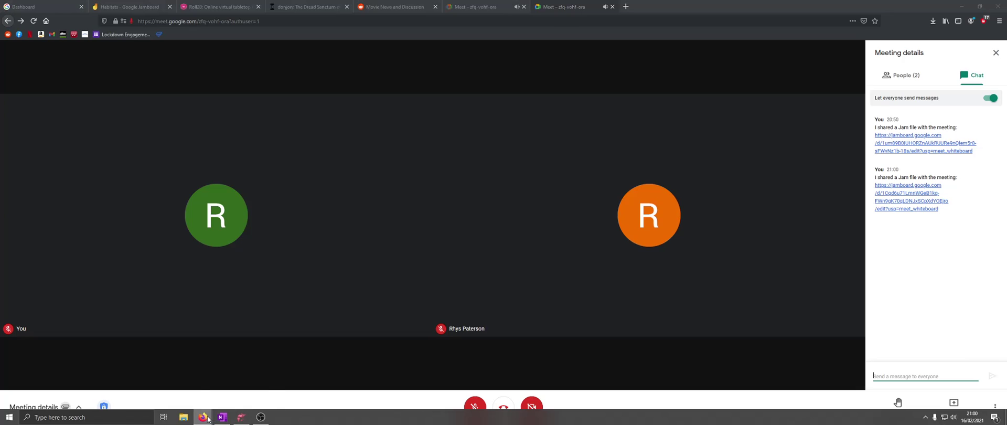
{"action": "mouse_move", "coordinate": [202, 417]}
{"action": "left_click", "coordinate": [243, 386]}
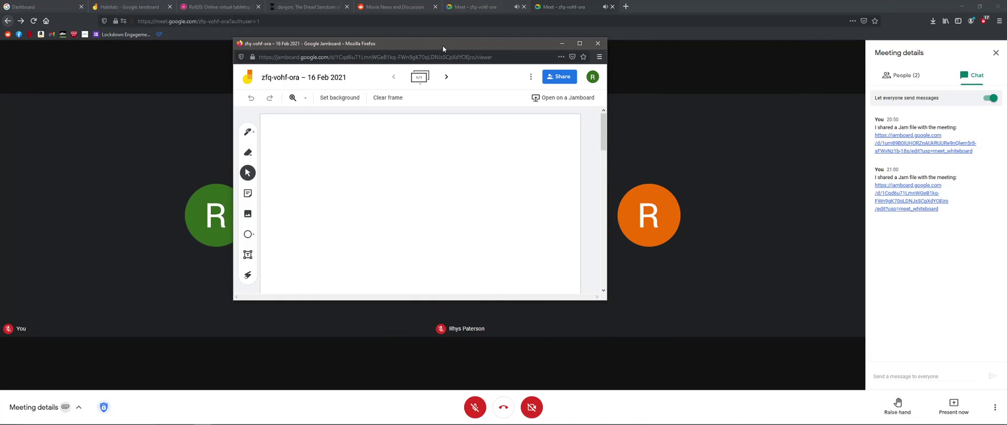
{"action": "left_click_drag", "start_coordinate": [443, 44], "coordinate": [440, 28]}
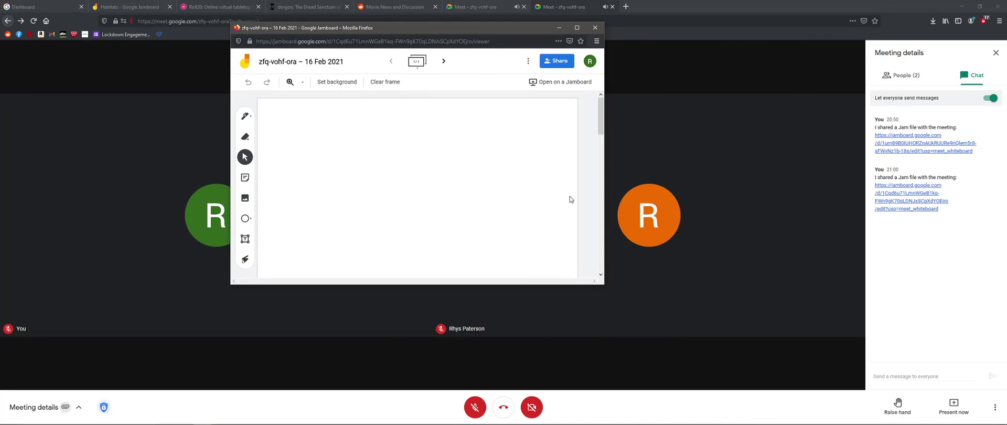
{"action": "left_click", "coordinate": [577, 28]}
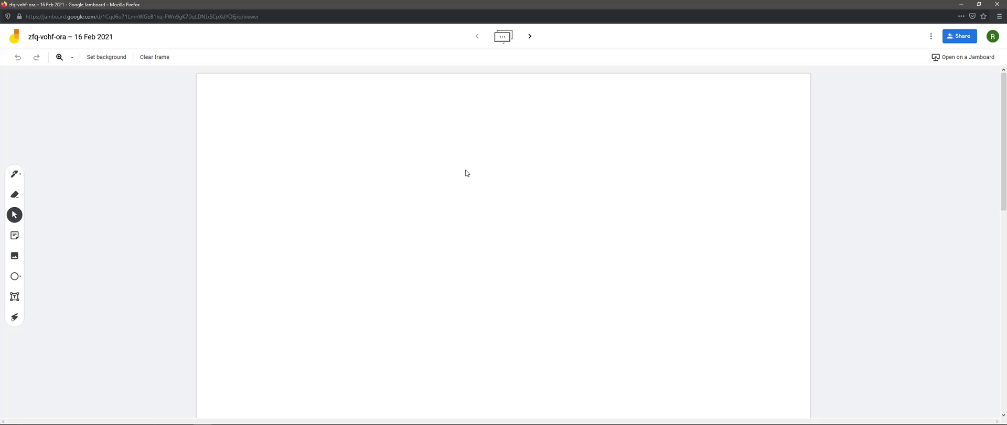
{"action": "scroll", "coordinate": [1003, 92], "scroll_direction": "down", "scroll_amount": 1}
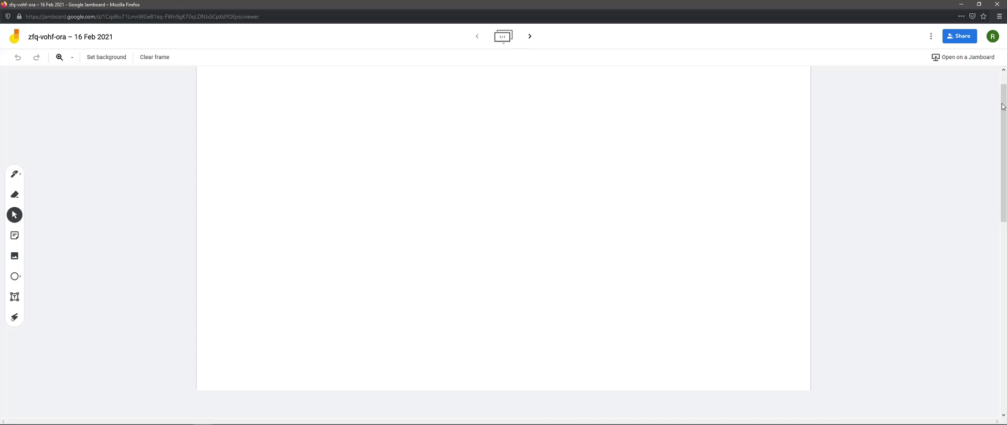
{"action": "scroll", "coordinate": [1003, 93], "scroll_direction": "up", "scroll_amount": 1}
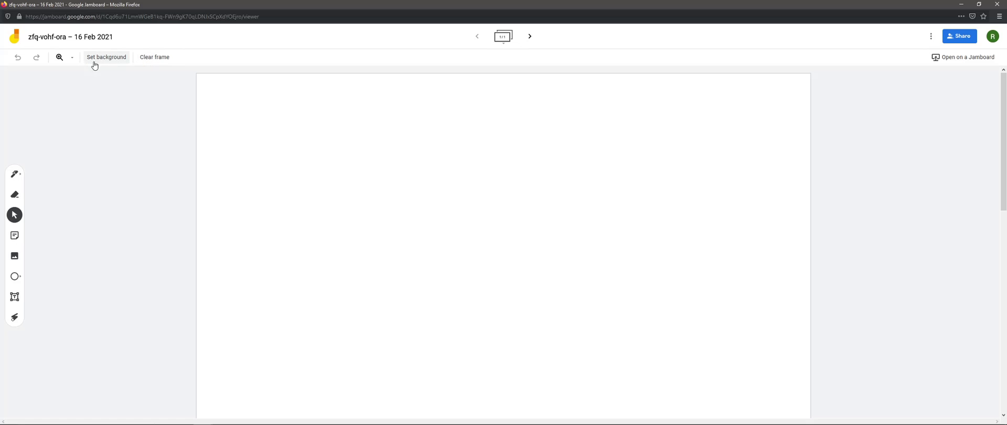
- Draw a small black scribble with the Pen and a second one in teal beside it
{"action": "left_click", "coordinate": [16, 175]}
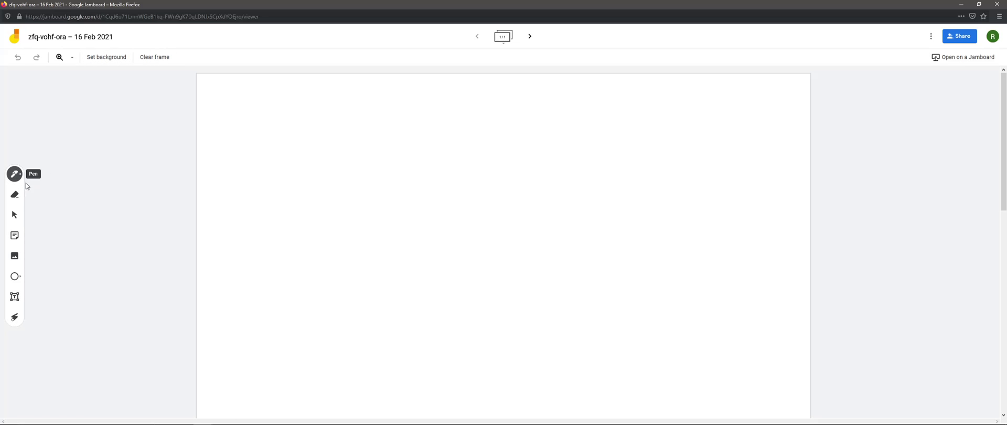
{"action": "left_click", "coordinate": [17, 177]}
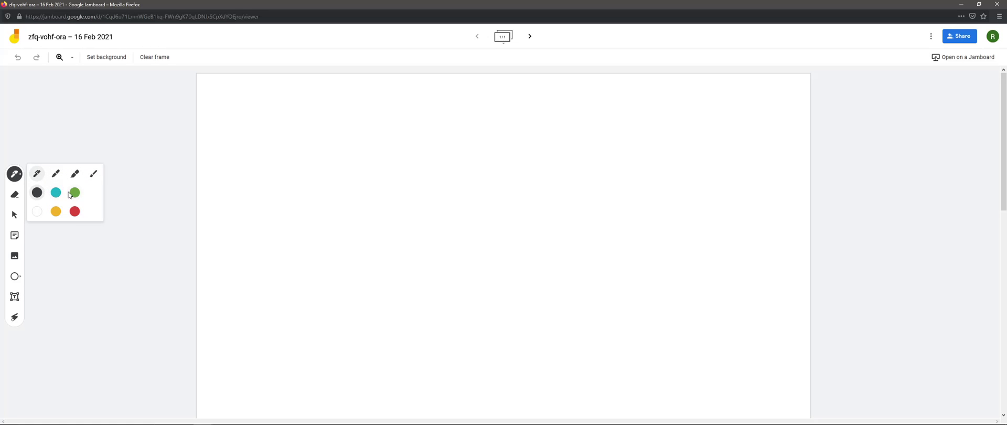
{"action": "left_click_drag", "start_coordinate": [283, 139], "coordinate": [331, 159]}
{"action": "left_click", "coordinate": [14, 174]}
{"action": "left_click", "coordinate": [56, 192]}
- Add a thicker teal scribble with the Marker and a short horizontal teal stroke with the Highlighter
{"action": "left_click", "coordinate": [16, 174]}
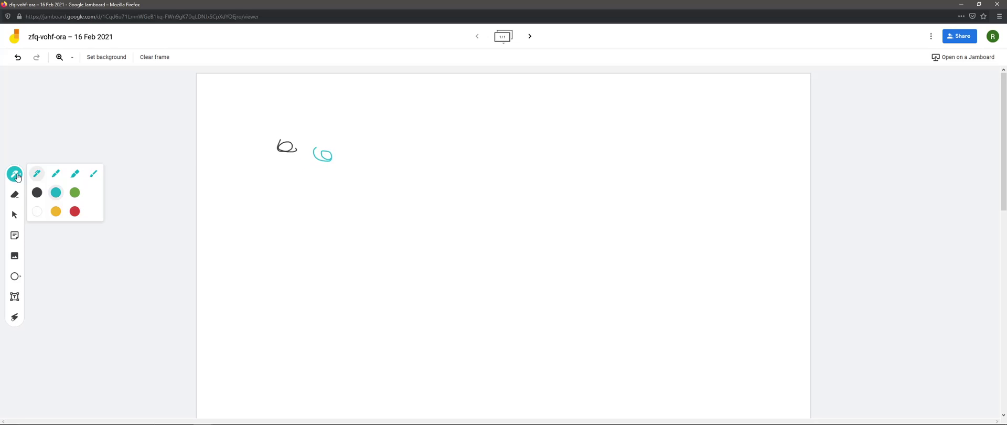
{"action": "left_click", "coordinate": [56, 174]}
{"action": "left_click_drag", "start_coordinate": [309, 175], "coordinate": [321, 180]}
{"action": "left_click", "coordinate": [15, 173]}
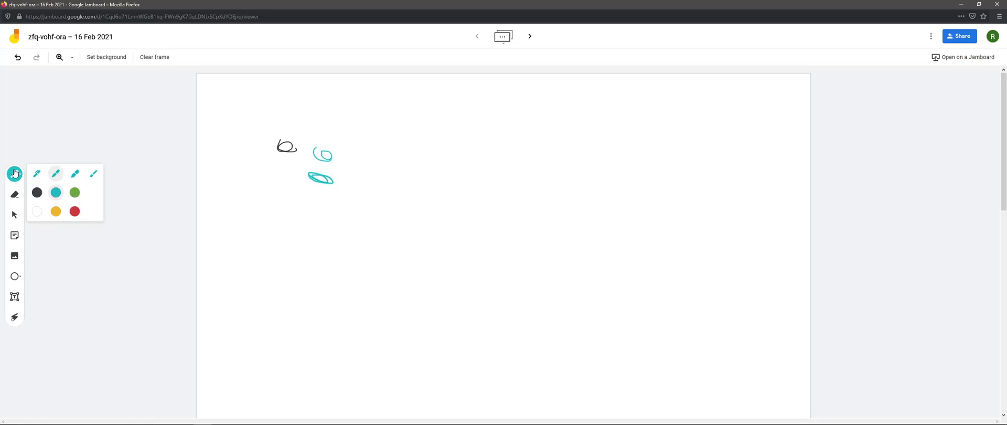
{"action": "left_click", "coordinate": [76, 176]}
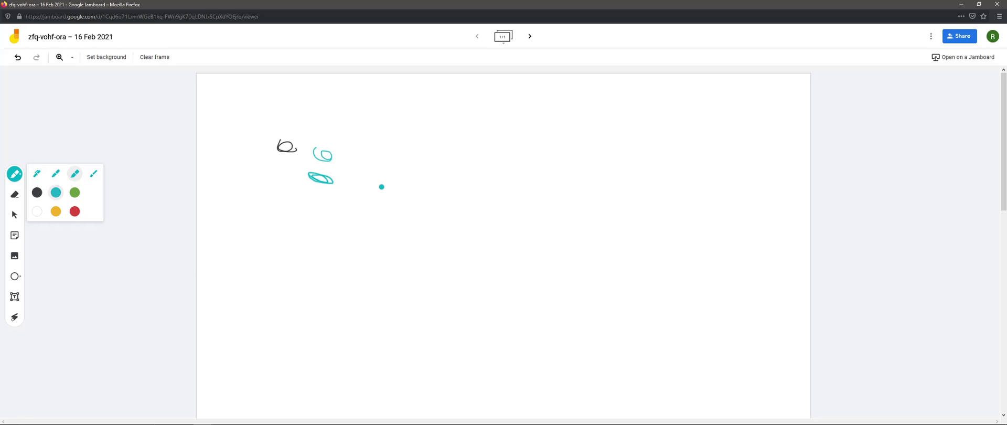
{"action": "left_click_drag", "start_coordinate": [381, 186], "coordinate": [423, 187]}
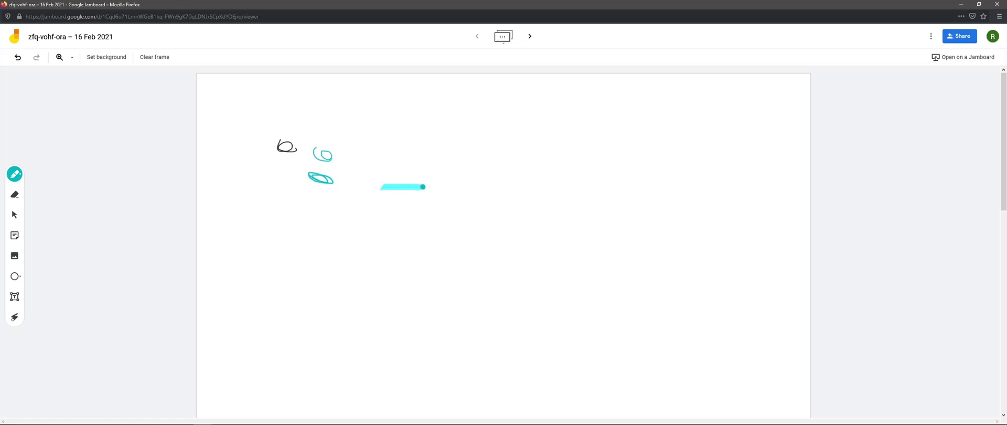
{"action": "left_click_drag", "start_coordinate": [423, 187], "coordinate": [424, 187]}
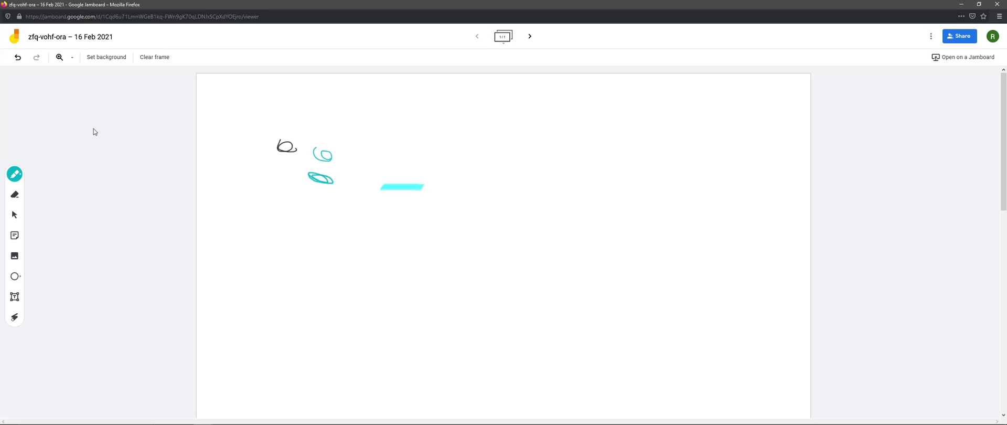
- Erase all the drawn strokes from the frame with the Eraser
{"action": "left_click", "coordinate": [15, 195]}
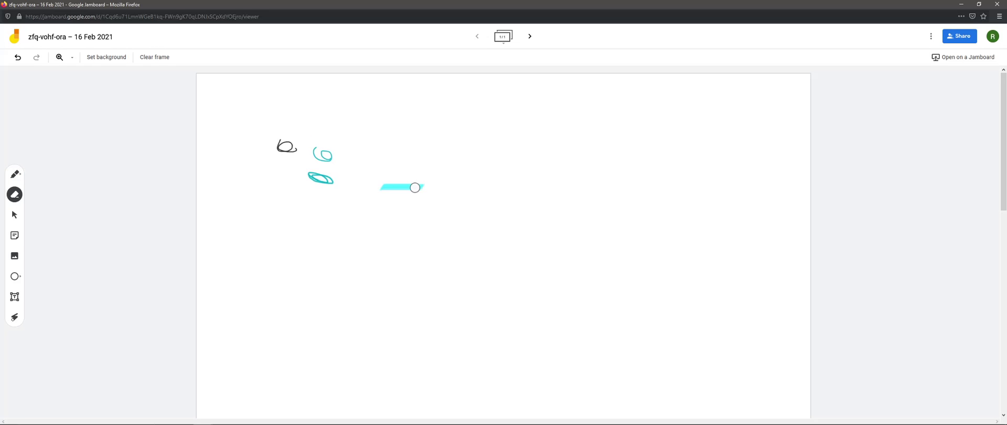
{"action": "mouse_move", "coordinate": [414, 186]}
{"action": "left_mouse_down"}
{"action": "mouse_move", "coordinate": [283, 175]}
{"action": "mouse_move", "coordinate": [344, 157]}
{"action": "mouse_move", "coordinate": [293, 142]}
{"action": "left_mouse_up"}
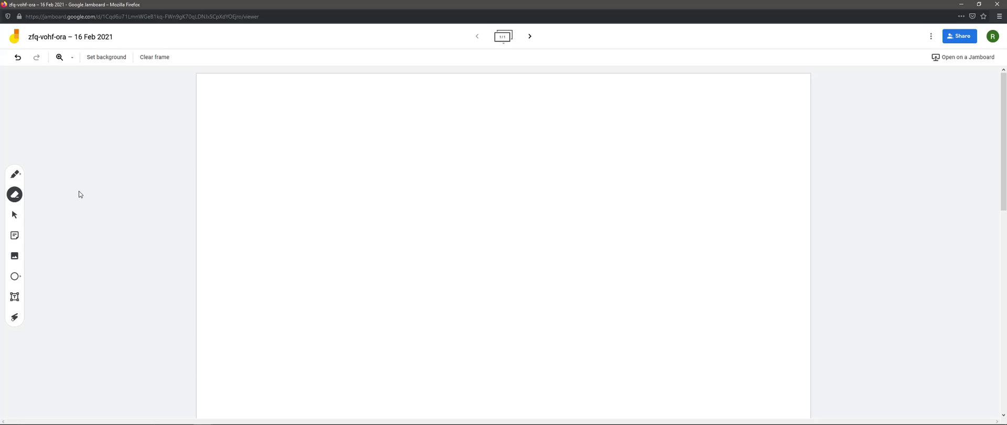
- Add a yellow sticky note reading "Hello" to the frame and dismiss the follow-up blank note
{"action": "left_click", "coordinate": [15, 237]}
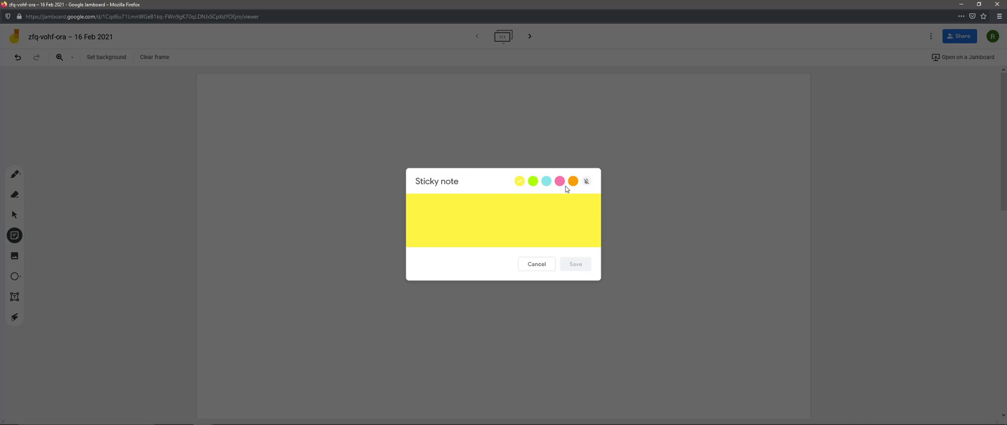
{"action": "type", "text": "Hello"}
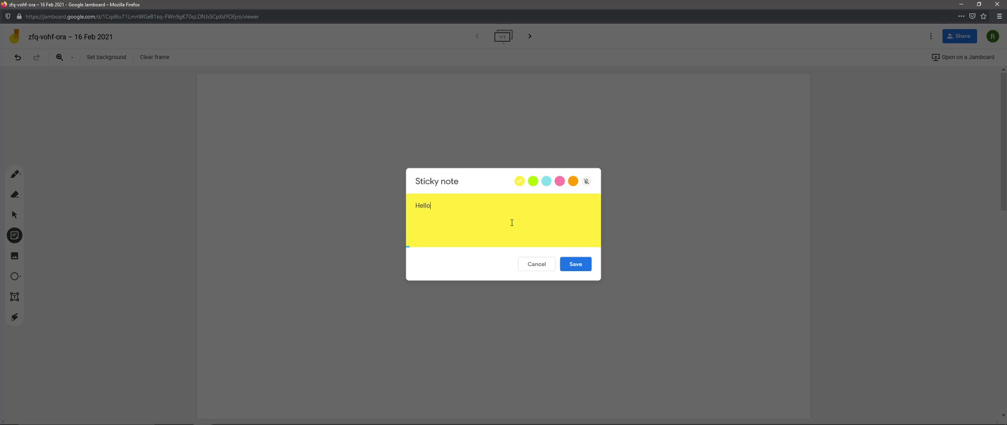
{"action": "left_click", "coordinate": [573, 265]}
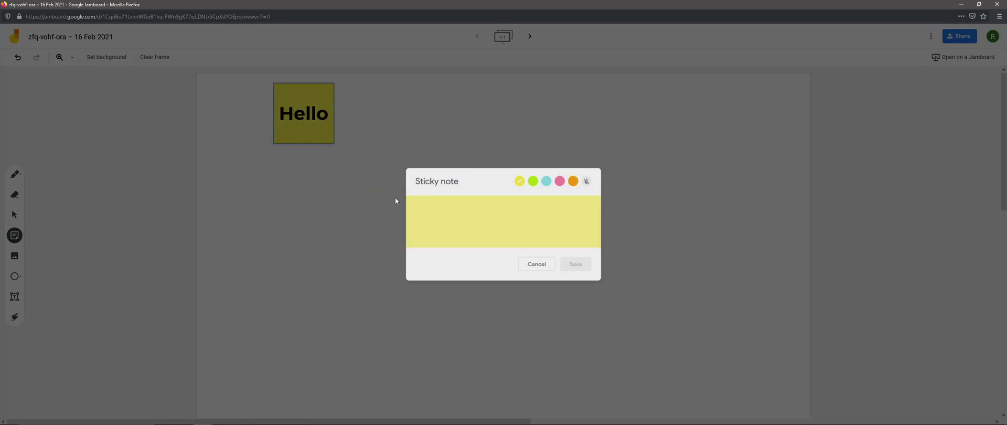
{"action": "left_click", "coordinate": [541, 269]}
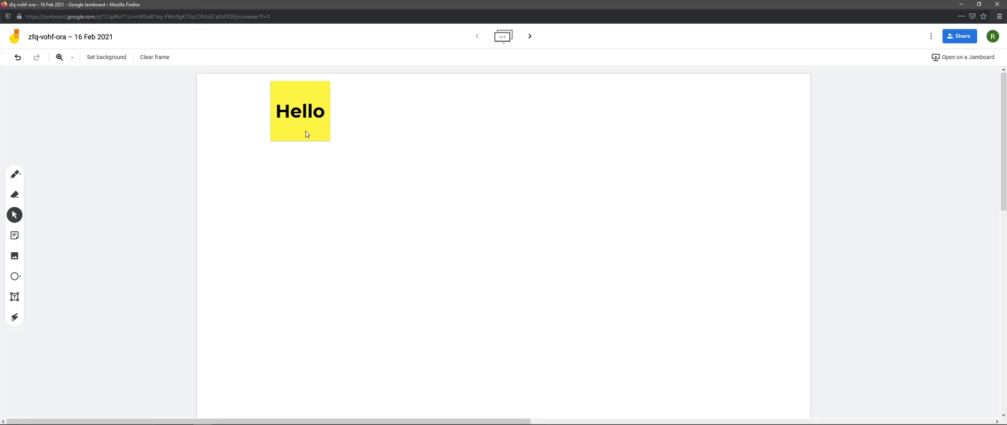
- Move the "Hello" sticky note into the upper-left corner of the frame and deselect it
{"action": "left_click_drag", "start_coordinate": [302, 95], "coordinate": [253, 134]}
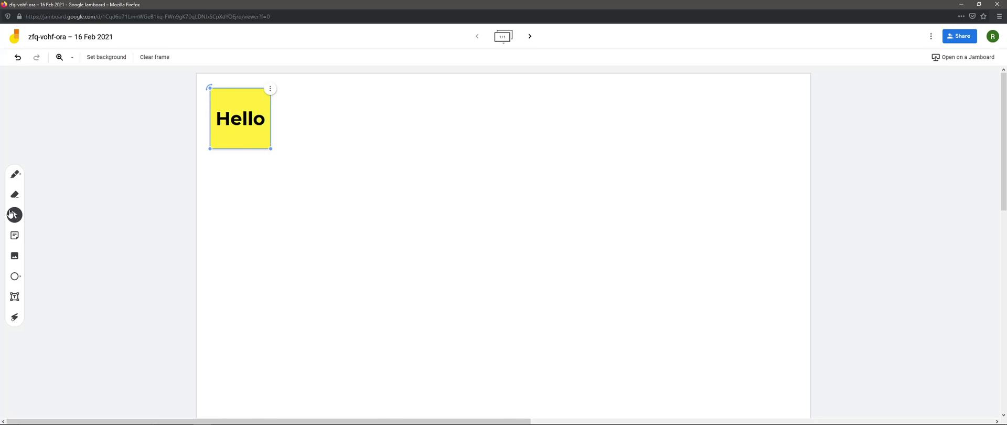
{"action": "left_click", "coordinate": [14, 216]}
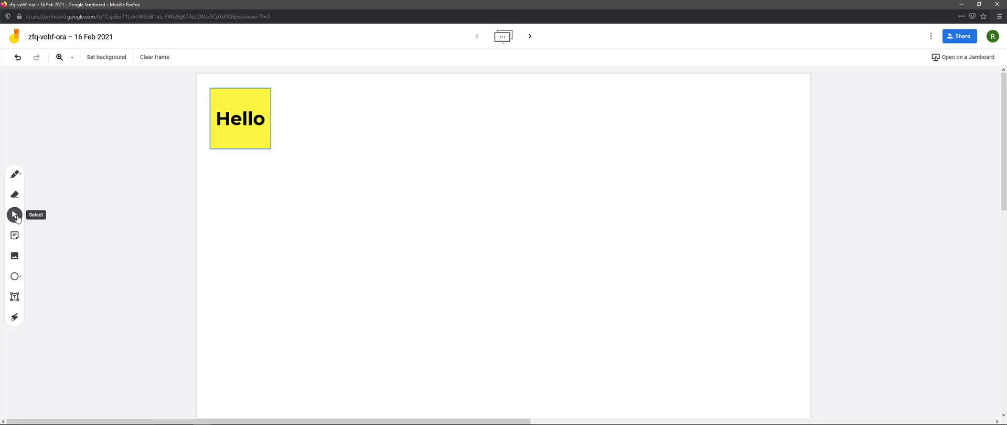
- Draw a black Pen scribble across the lower part of the "Hello" note and undo it
{"action": "left_click", "coordinate": [15, 174]}
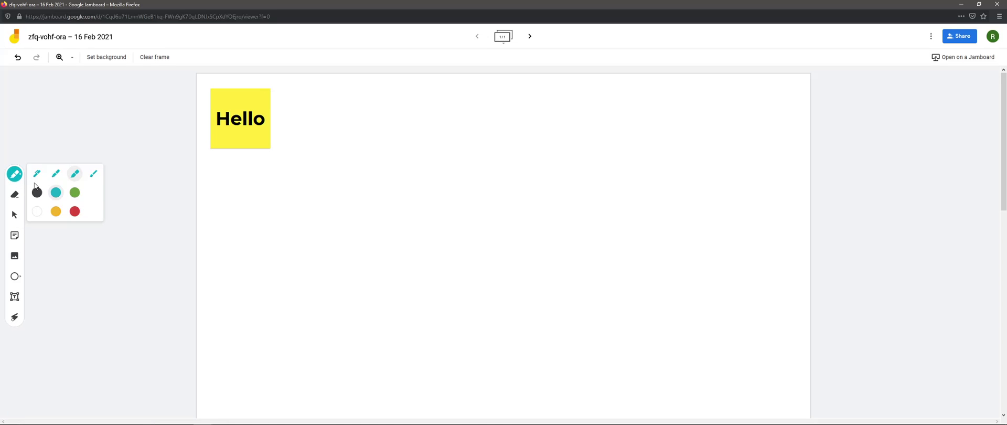
{"action": "left_click", "coordinate": [37, 192]}
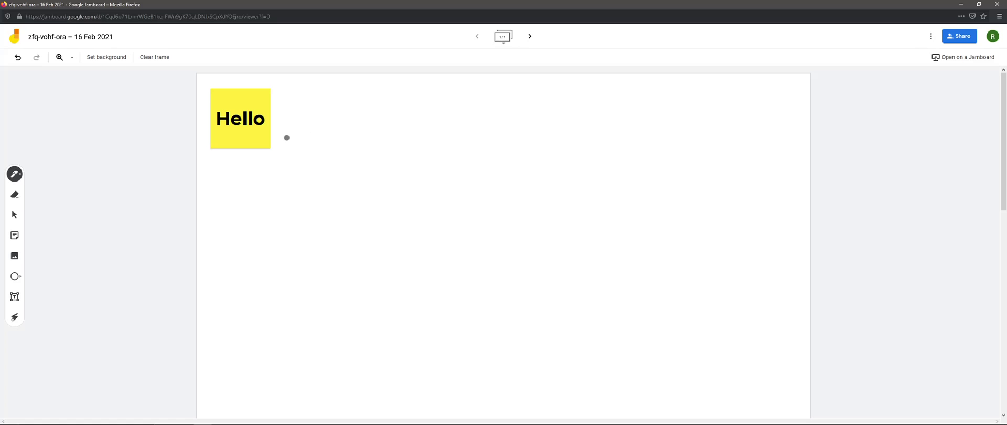
{"action": "mouse_move", "coordinate": [286, 137]}
{"action": "left_mouse_down"}
{"action": "mouse_move", "coordinate": [257, 149]}
{"action": "mouse_move", "coordinate": [248, 137]}
{"action": "mouse_move", "coordinate": [229, 141]}
{"action": "left_mouse_up"}
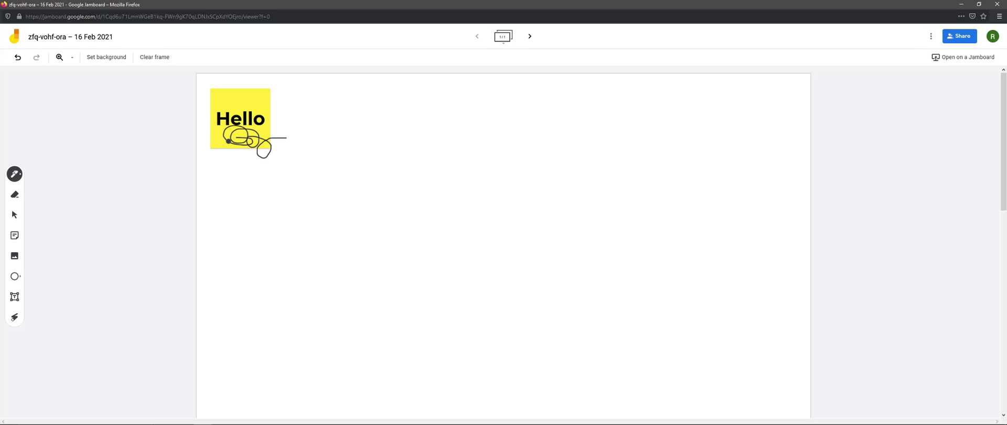
{"action": "left_click", "coordinate": [19, 59]}
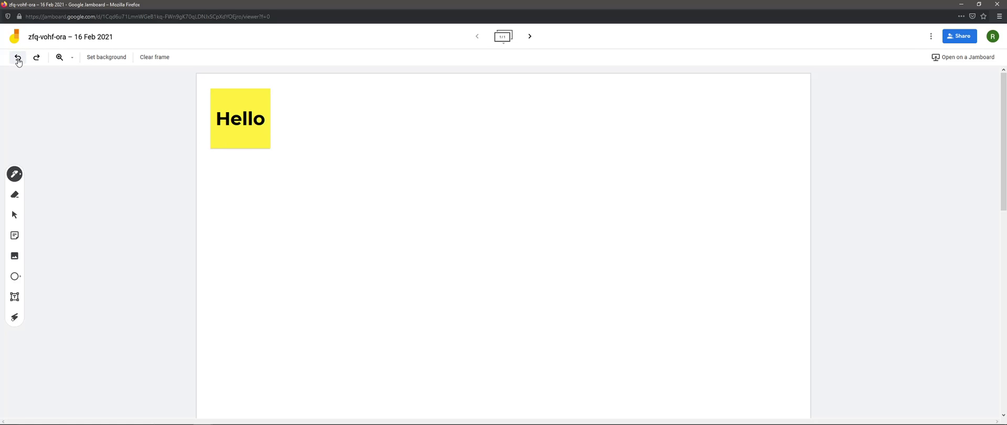
- Browse the Google Drive files available for adding an image, and search Google Images for "dinosaur"
{"action": "left_click", "coordinate": [15, 257]}
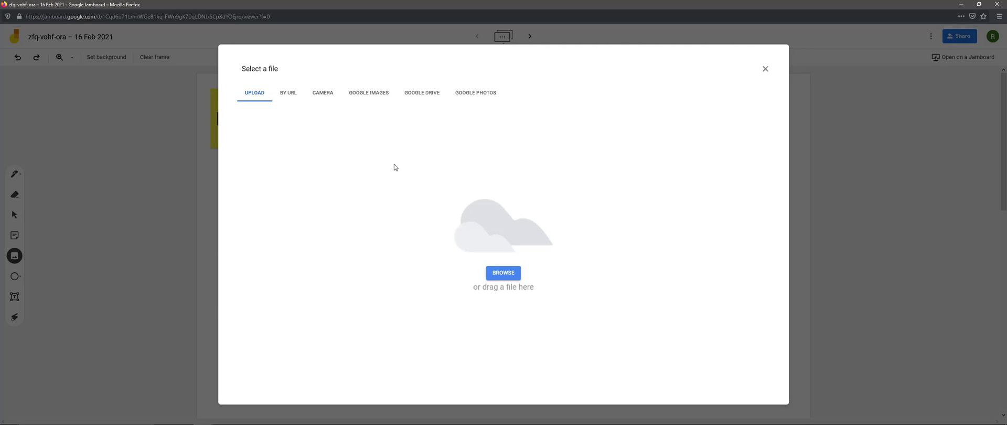
{"action": "left_click", "coordinate": [427, 96]}
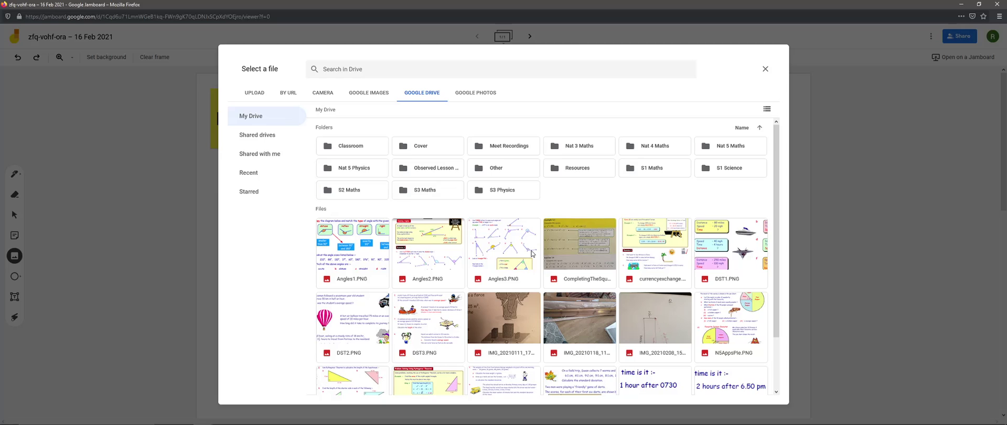
{"action": "left_click", "coordinate": [381, 95]}
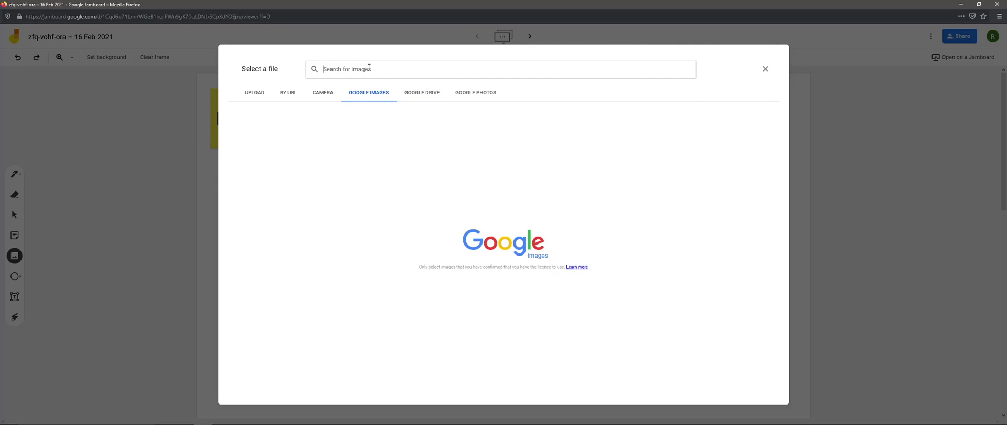
{"action": "type", "text": "dinosaur"}
{"action": "key", "text": "Return"}
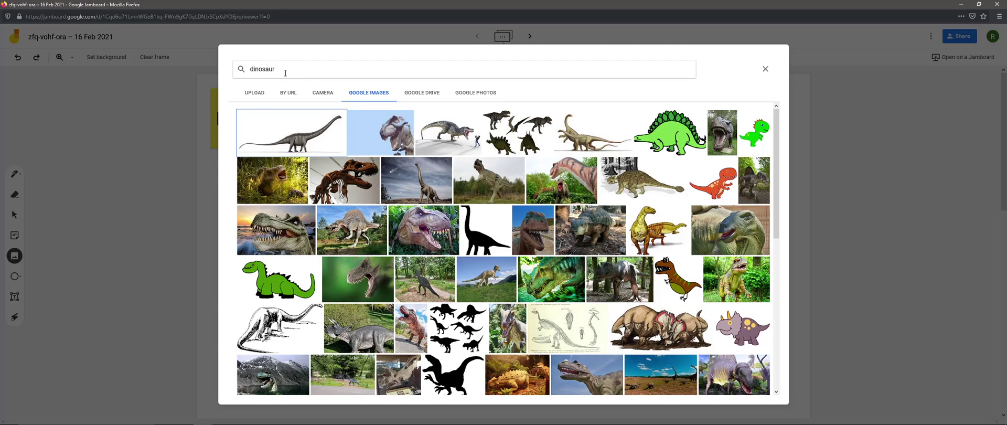
- Upload the Nat5MathsLocker image from the Desktop and place it in the upper-right area of the frame
{"action": "left_click", "coordinate": [261, 94]}
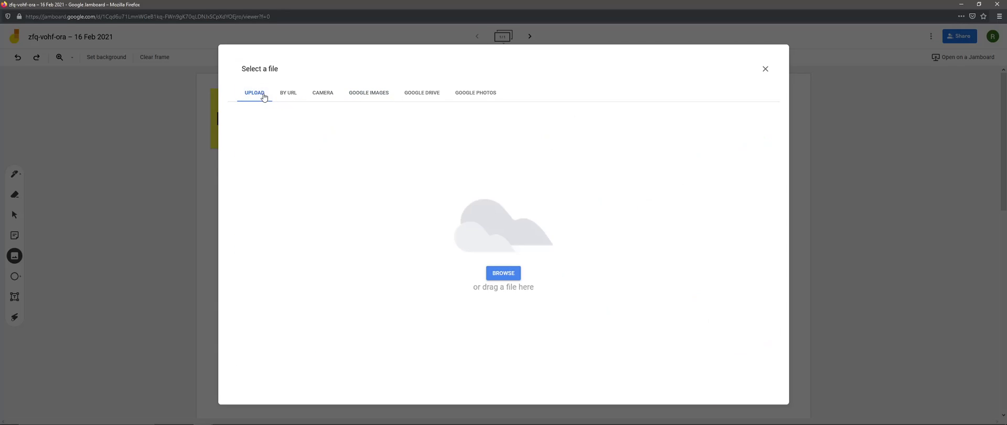
{"action": "left_click", "coordinate": [505, 275]}
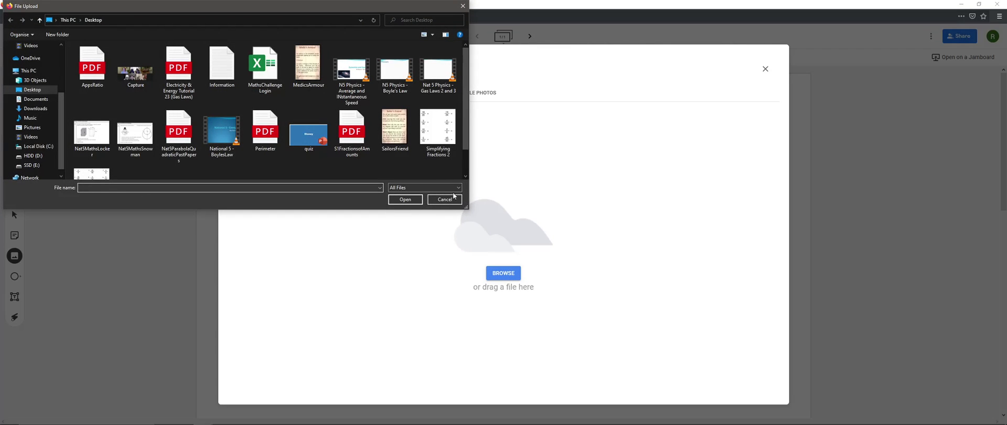
{"action": "scroll", "coordinate": [229, 153], "scroll_direction": "down", "scroll_amount": 1}
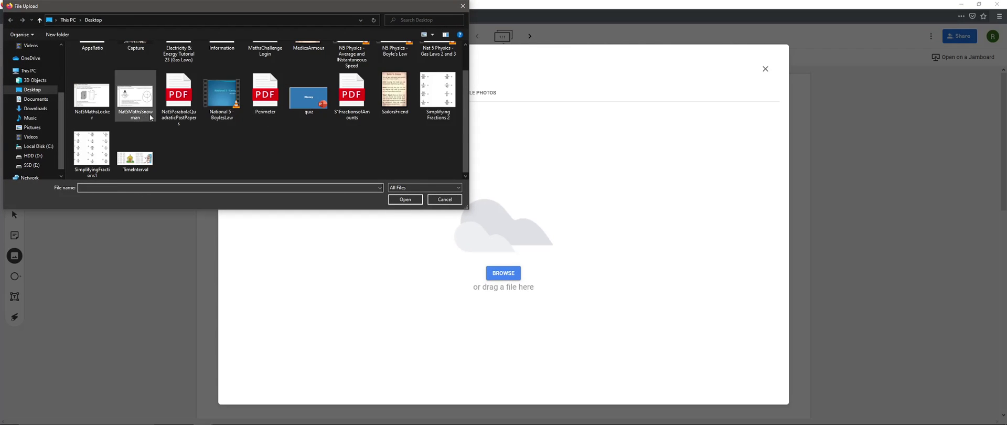
{"action": "double_click", "coordinate": [83, 107]}
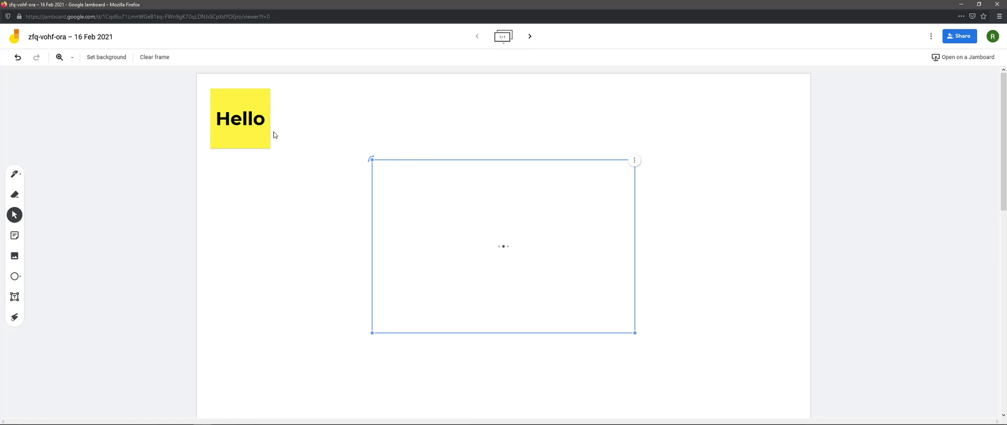
{"action": "left_click_drag", "start_coordinate": [507, 269], "coordinate": [666, 193]}
{"action": "left_click", "coordinate": [677, 287]}
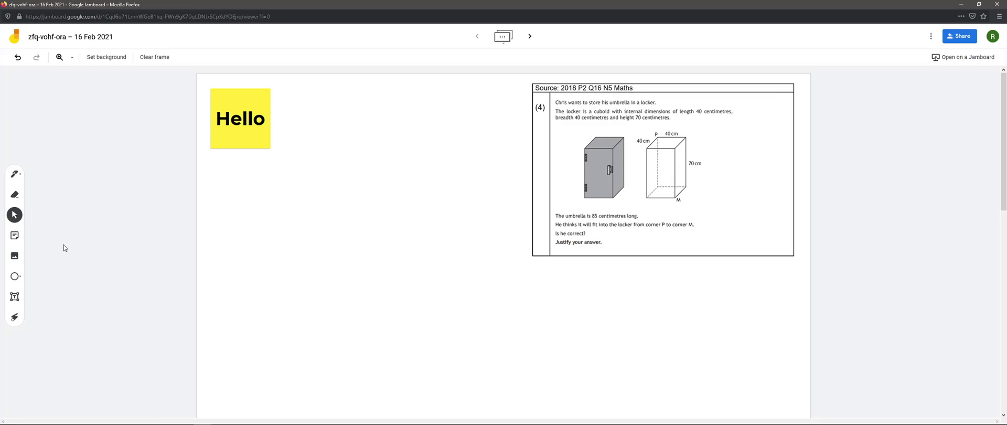
- Sketch a right-angled triangle with the Pen between the note and the image, labelling its vertical side 70 and its base 40
{"action": "left_click", "coordinate": [15, 174]}
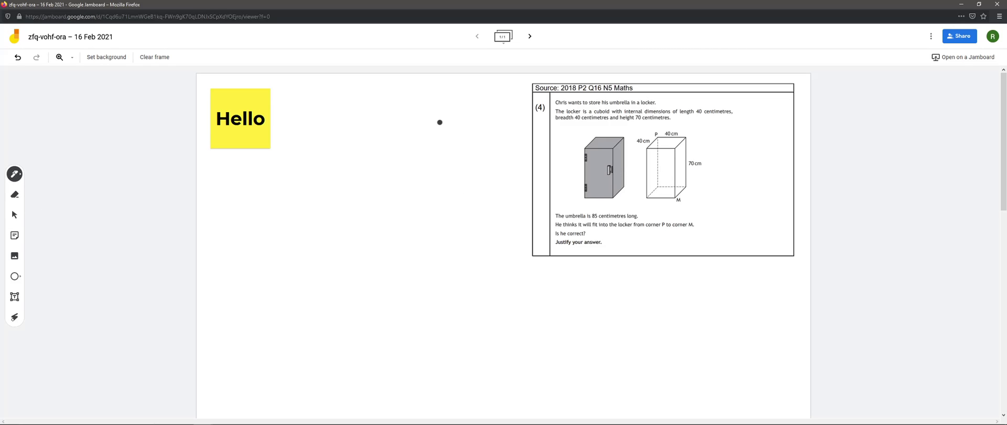
{"action": "mouse_move", "coordinate": [452, 111]}
{"action": "left_mouse_down"}
{"action": "mouse_move", "coordinate": [407, 187]}
{"action": "mouse_move", "coordinate": [452, 199]}
{"action": "mouse_move", "coordinate": [460, 96]}
{"action": "mouse_move", "coordinate": [451, 114]}
{"action": "left_mouse_up"}
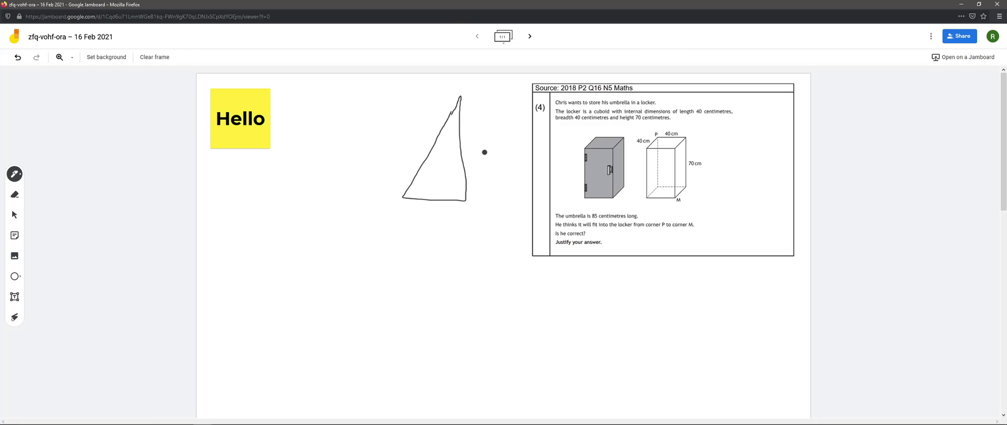
{"action": "mouse_move", "coordinate": [479, 149]}
{"action": "left_mouse_down"}
{"action": "mouse_move", "coordinate": [482, 158]}
{"action": "mouse_move", "coordinate": [493, 150]}
{"action": "left_mouse_up"}
{"action": "mouse_move", "coordinate": [422, 211]}
{"action": "left_mouse_down"}
{"action": "mouse_move", "coordinate": [444, 219]}
{"action": "mouse_move", "coordinate": [439, 210]}
{"action": "left_mouse_up"}
- Remove the "Hello" note, the locker question image and the hand-drawn triangle with its labels from the frame
{"action": "left_click", "coordinate": [15, 214]}
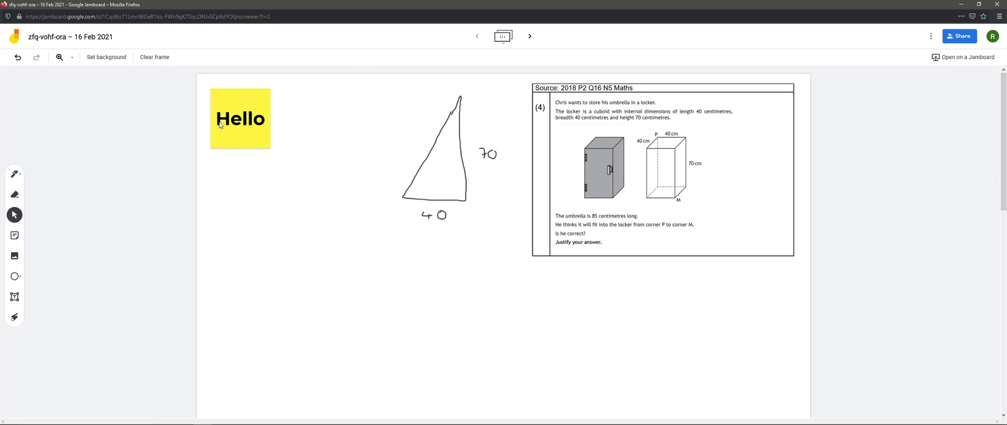
{"action": "left_click", "coordinate": [242, 129]}
{"action": "key", "text": "Delete"}
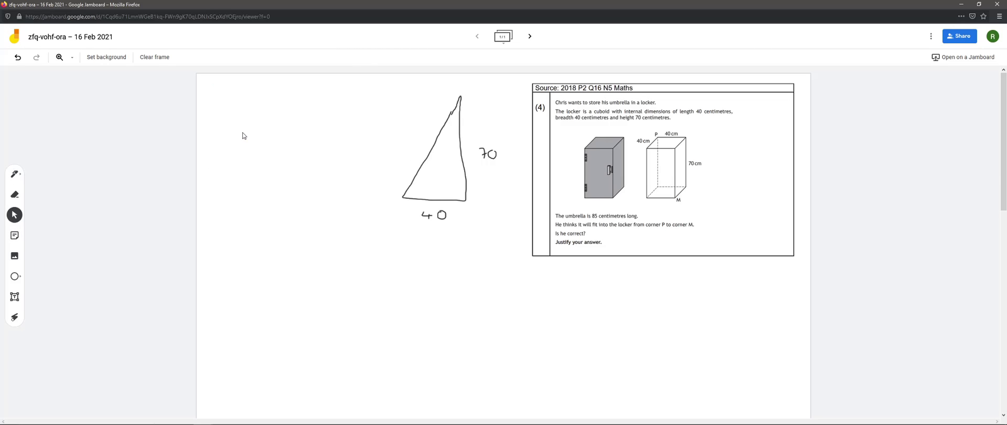
{"action": "left_click", "coordinate": [558, 91]}
{"action": "key", "text": "Delete"}
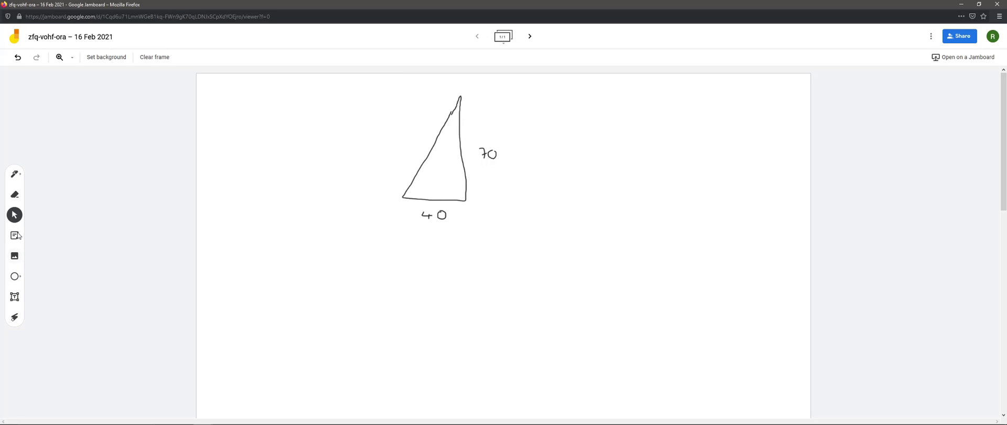
{"action": "left_click", "coordinate": [15, 194]}
{"action": "mouse_move", "coordinate": [398, 207]}
{"action": "left_mouse_down"}
{"action": "mouse_move", "coordinate": [427, 215]}
{"action": "mouse_move", "coordinate": [508, 166]}
{"action": "mouse_move", "coordinate": [445, 146]}
{"action": "mouse_move", "coordinate": [416, 110]}
{"action": "mouse_move", "coordinate": [465, 89]}
{"action": "left_mouse_up"}
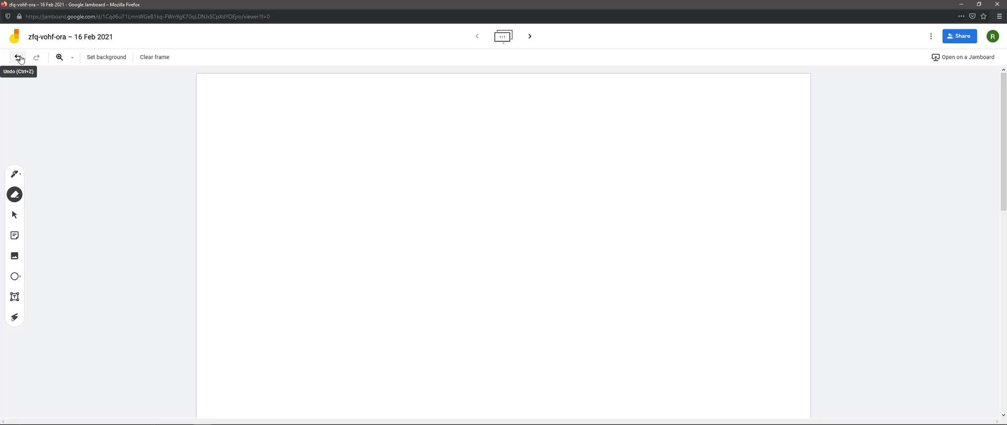
- Draw a wide right-pointing arrow shape near the middle of the frame and delete it
{"action": "left_click", "coordinate": [16, 278]}
{"action": "left_click", "coordinate": [16, 279]}
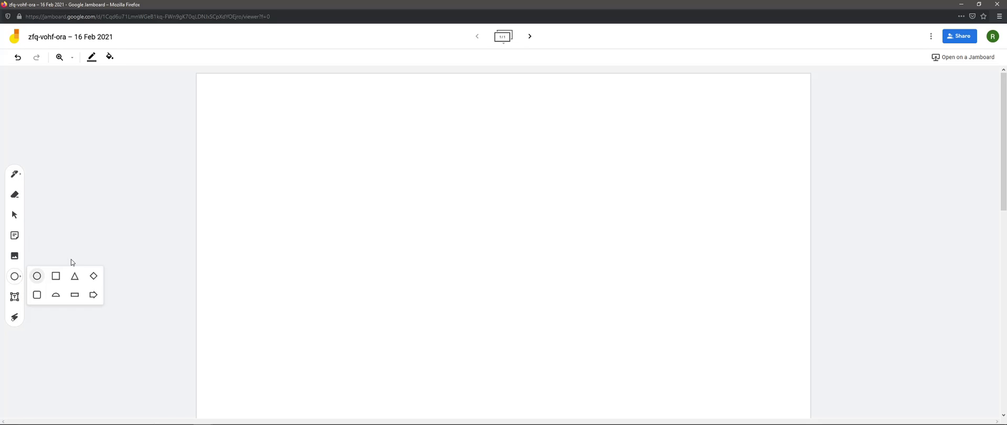
{"action": "left_click", "coordinate": [93, 295]}
{"action": "left_click_drag", "start_coordinate": [431, 174], "coordinate": [560, 211]}
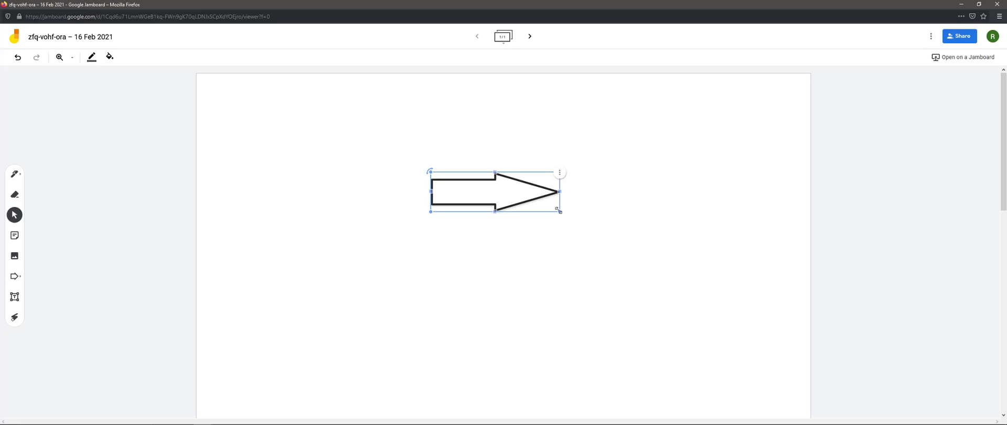
{"action": "key", "text": "Delete"}
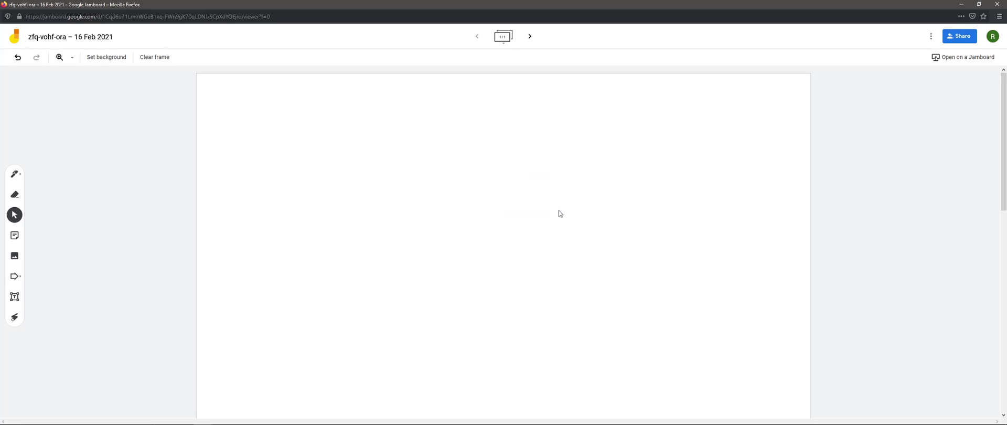
- Add a text box reading "Hello world." in the upper part of the frame
{"action": "left_click", "coordinate": [16, 299]}
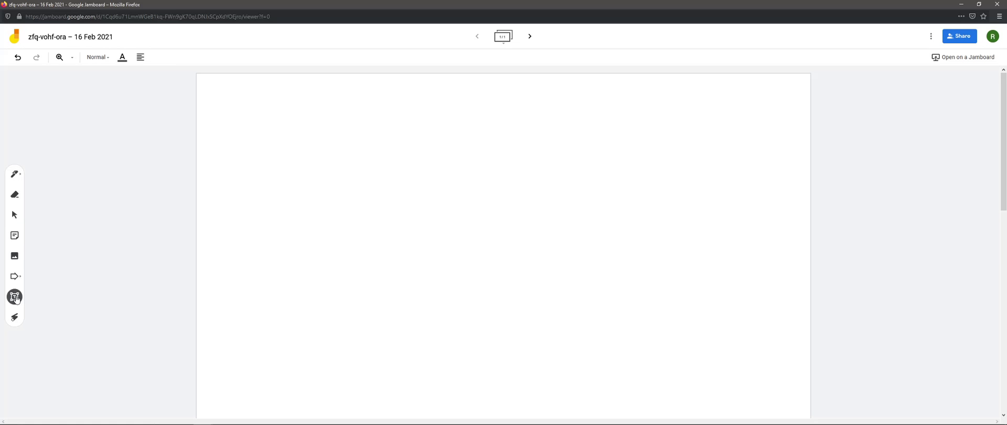
{"action": "left_click_drag", "start_coordinate": [319, 114], "coordinate": [400, 134]}
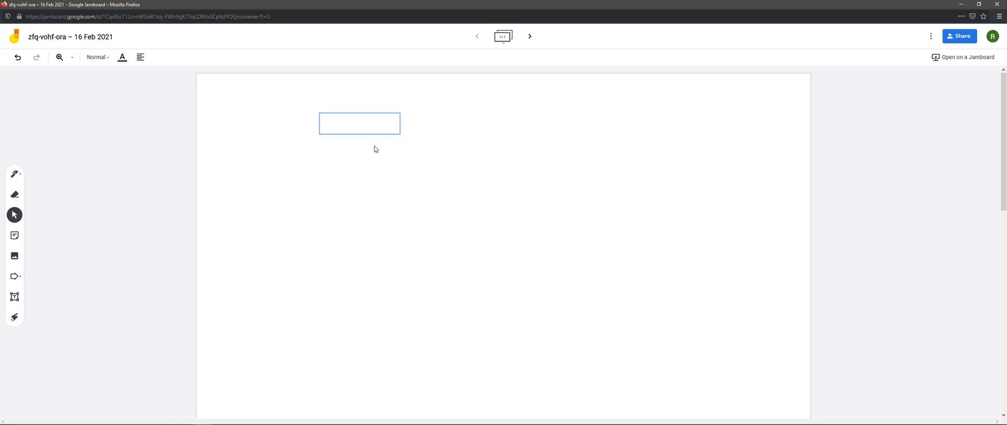
{"action": "type", "text": "Hello world."}
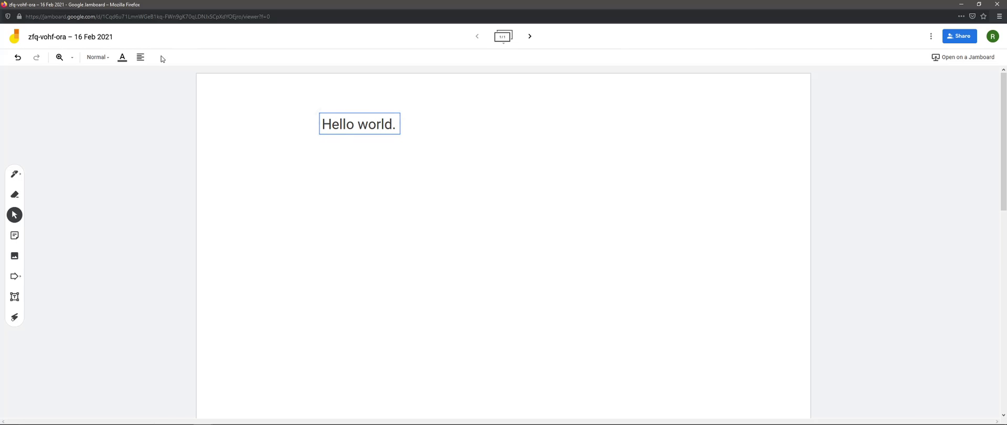
- Try teal for the "Hello world." text, settle on green, and centre-align it
{"action": "left_click", "coordinate": [122, 57]}
{"action": "left_click", "coordinate": [143, 74]}
{"action": "left_click", "coordinate": [123, 57]}
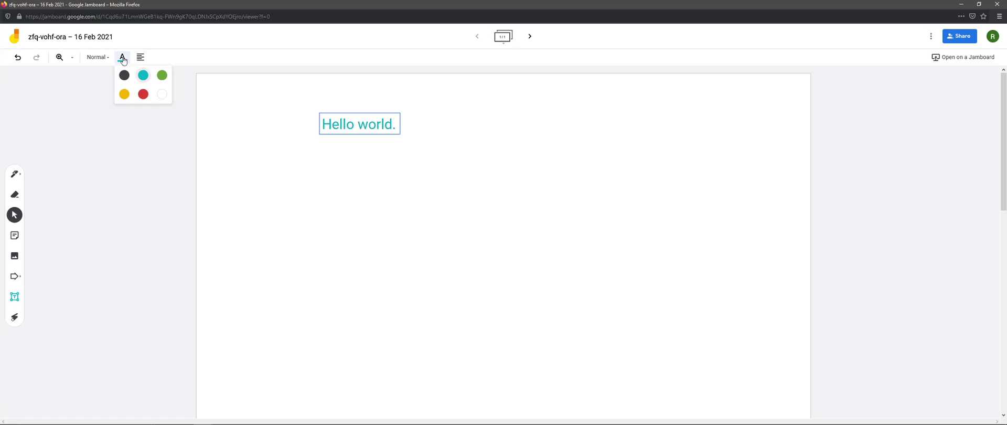
{"action": "left_click", "coordinate": [160, 76]}
{"action": "left_click", "coordinate": [142, 58]}
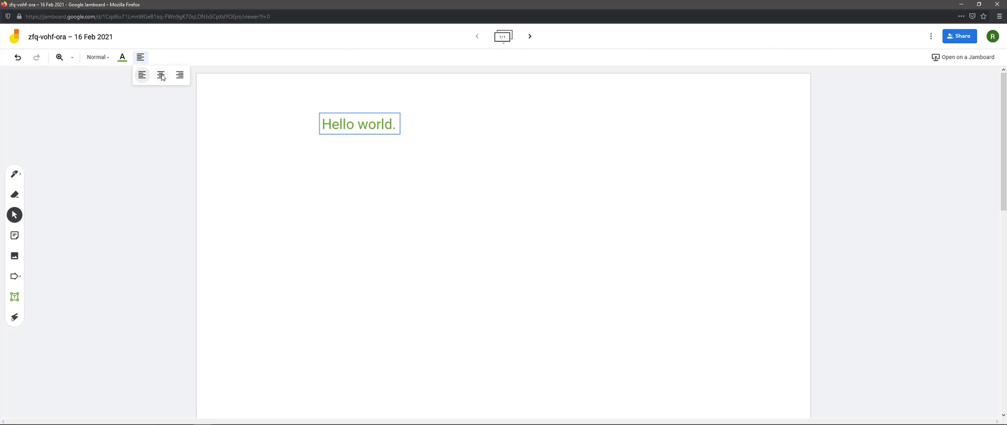
{"action": "left_click", "coordinate": [161, 75]}
- Try the Display style on the "Hello world." text, and set it to Caption
{"action": "left_click", "coordinate": [100, 58]}
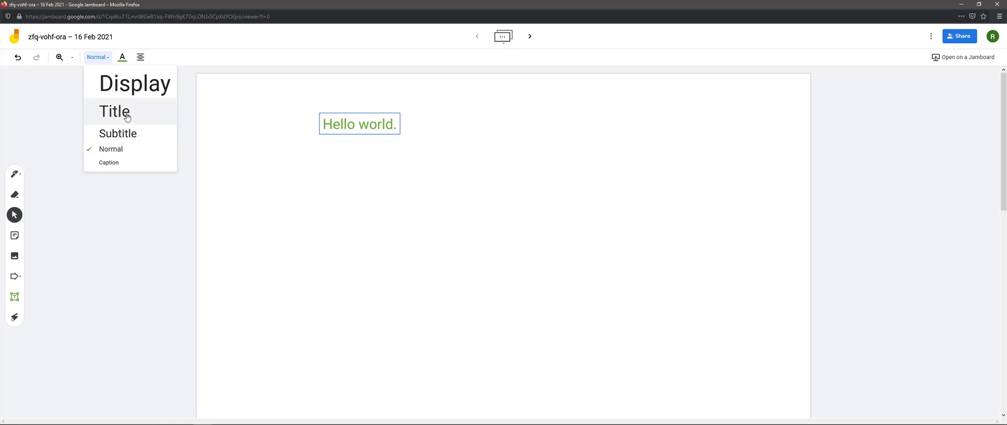
{"action": "left_click", "coordinate": [129, 84]}
{"action": "left_click", "coordinate": [94, 61]}
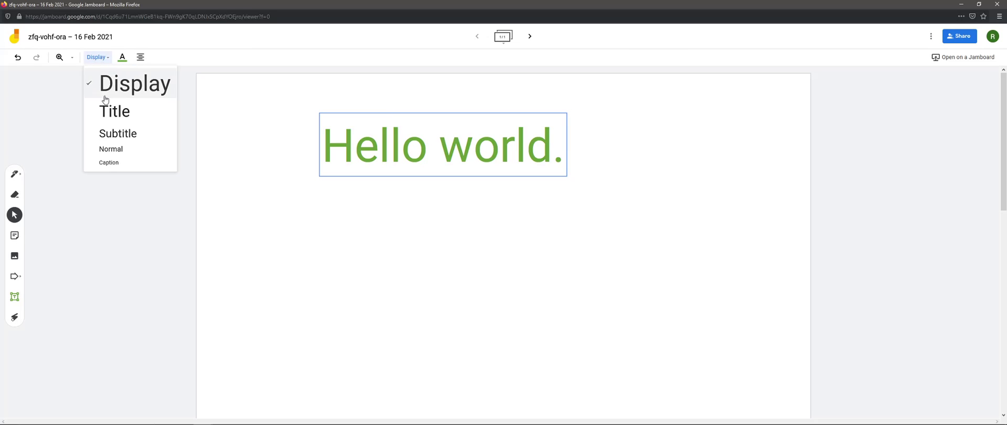
{"action": "left_click", "coordinate": [112, 163]}
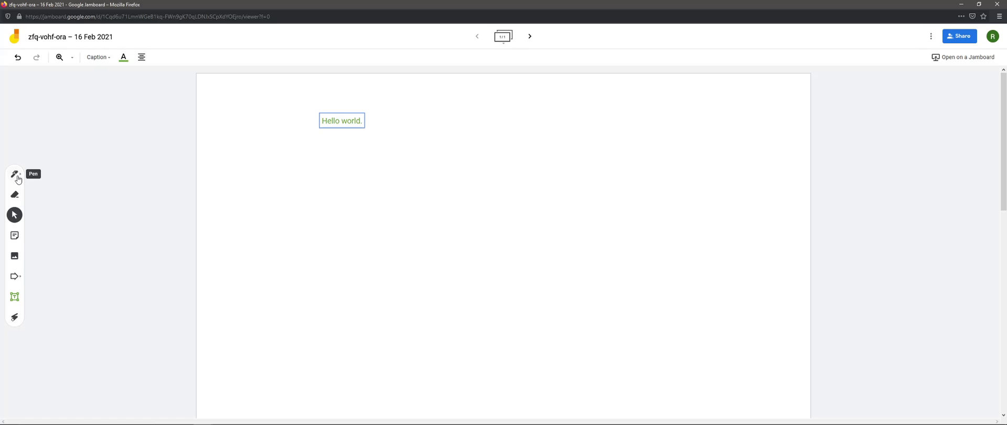
- Delete the "Hello world." text box and go to the second frame of the Jam
{"action": "left_click", "coordinate": [15, 215]}
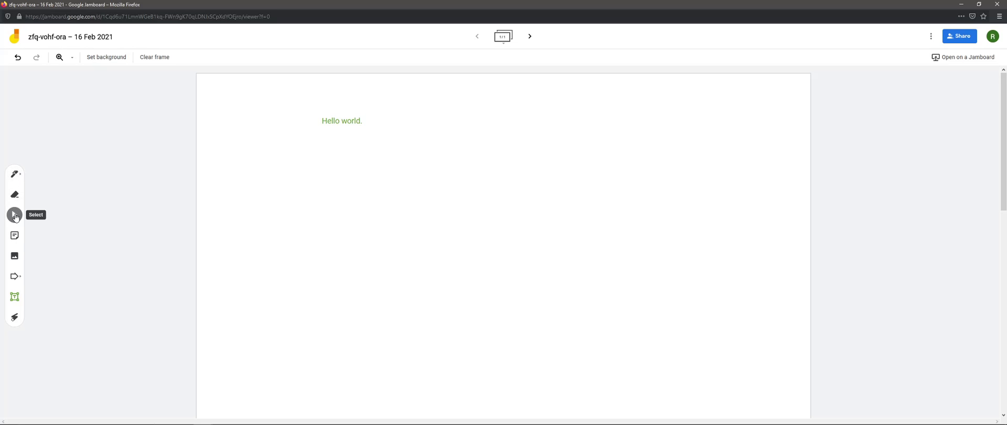
{"action": "left_click", "coordinate": [337, 125]}
{"action": "key", "text": "Delete"}
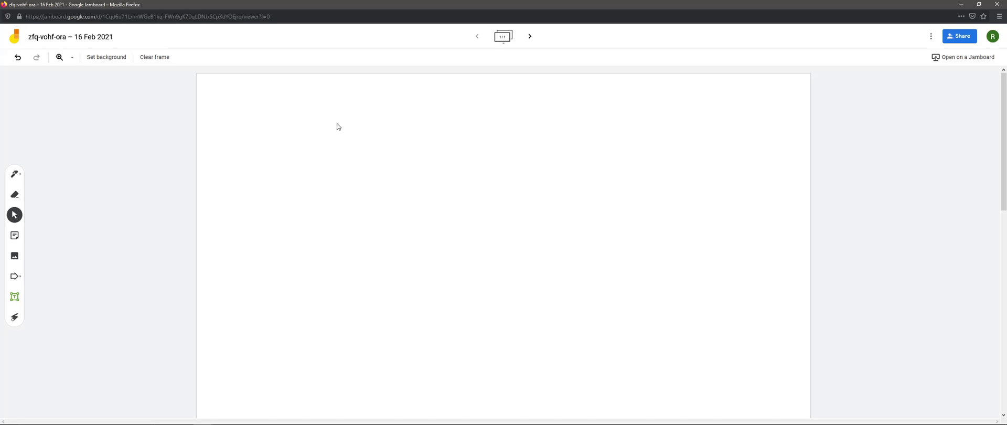
{"action": "left_click", "coordinate": [528, 37]}
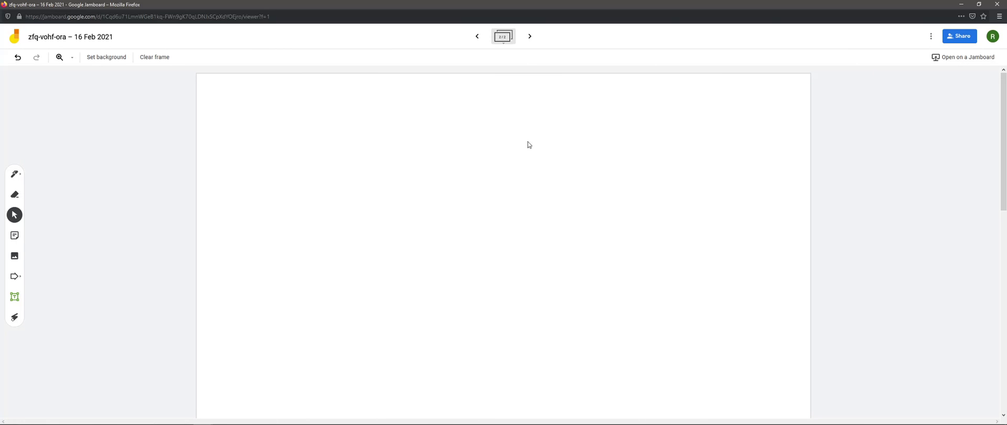
- Draw a looping black pen line on the second frame, check the first frame and return to the second
{"action": "left_click", "coordinate": [15, 174]}
{"action": "left_click_drag", "start_coordinate": [466, 189], "coordinate": [613, 239]}
{"action": "left_click", "coordinate": [13, 173]}
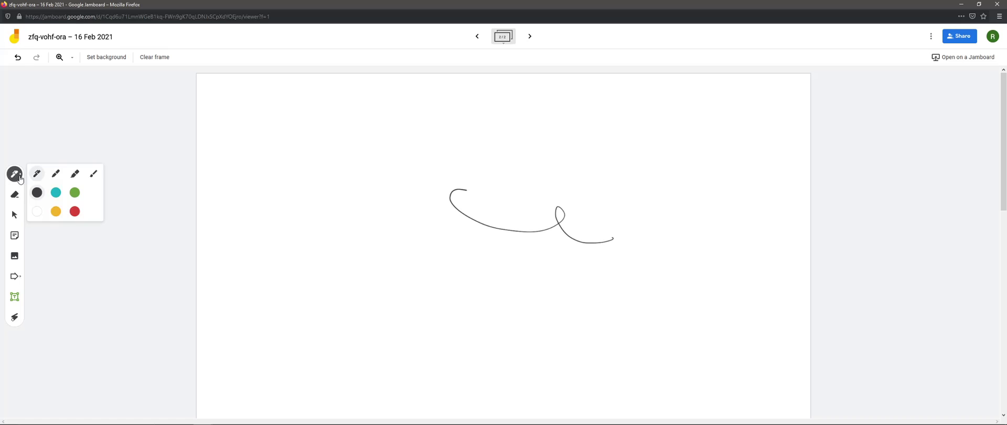
{"action": "left_click", "coordinate": [478, 36]}
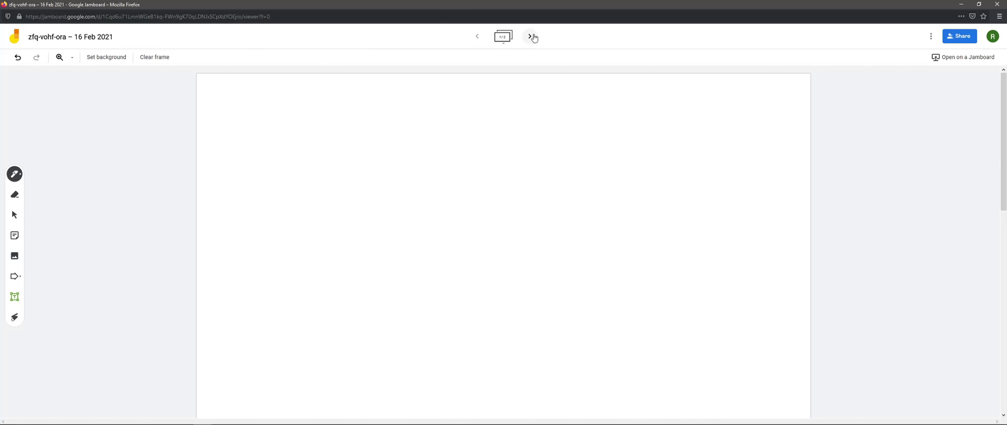
{"action": "left_click", "coordinate": [531, 36]}
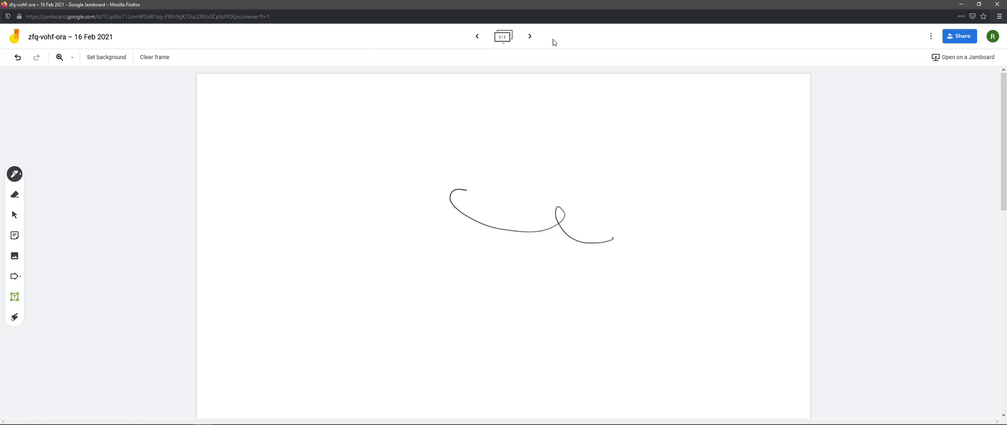
- Close the meeting's Jam window, open Jamboard from the Google Workspace dashboard and create a new Jam
{"action": "left_click", "coordinate": [999, 7]}
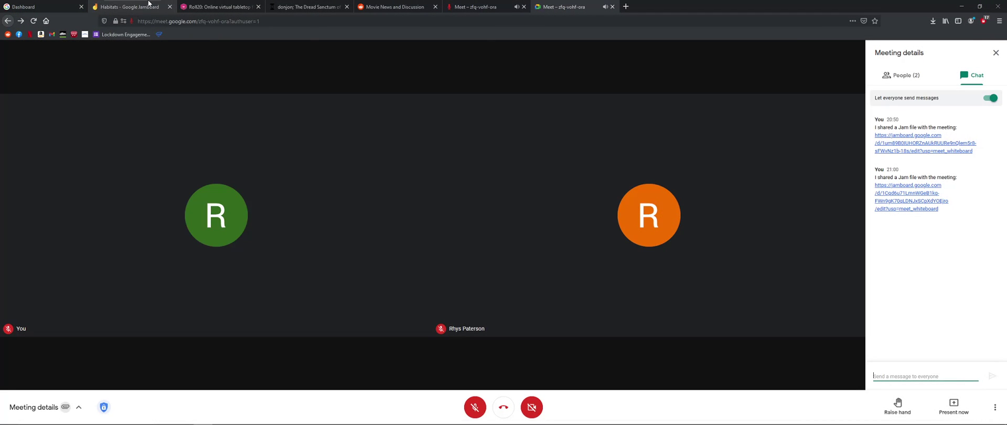
{"action": "left_click", "coordinate": [38, 7]}
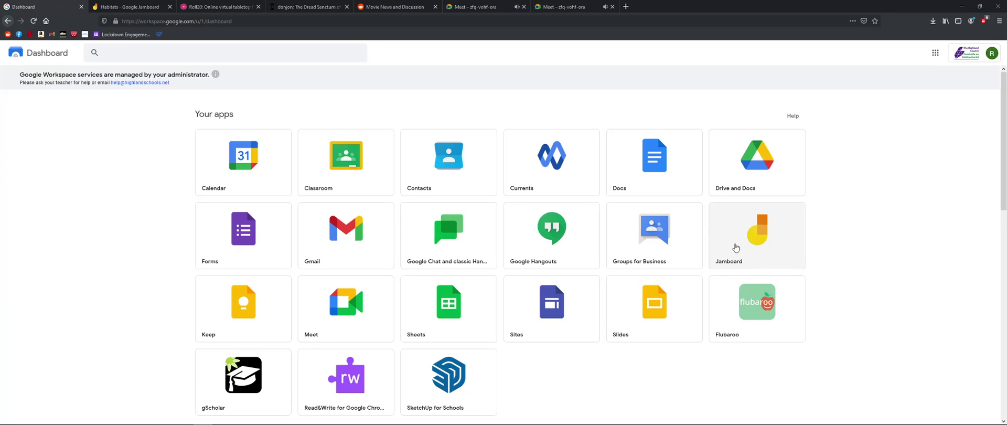
{"action": "left_click", "coordinate": [761, 234]}
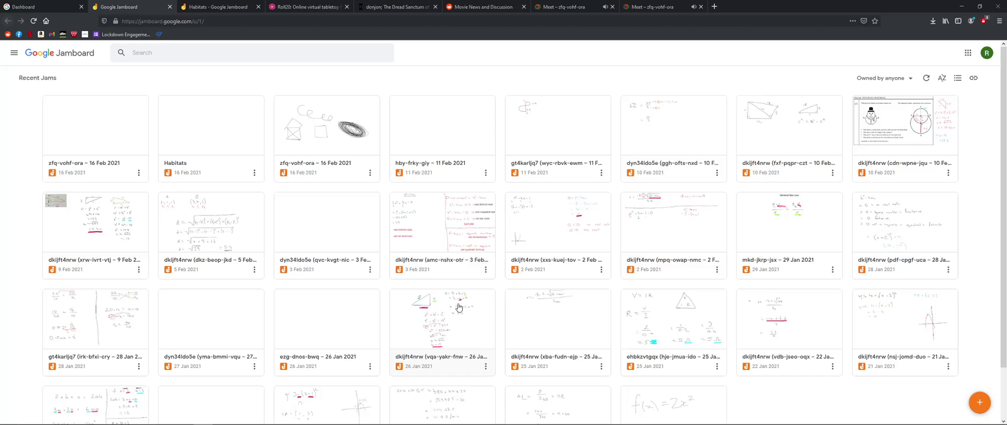
{"action": "scroll", "coordinate": [566, 272], "scroll_direction": "down", "scroll_amount": 2}
{"action": "scroll", "coordinate": [510, 280], "scroll_direction": "up", "scroll_amount": 2}
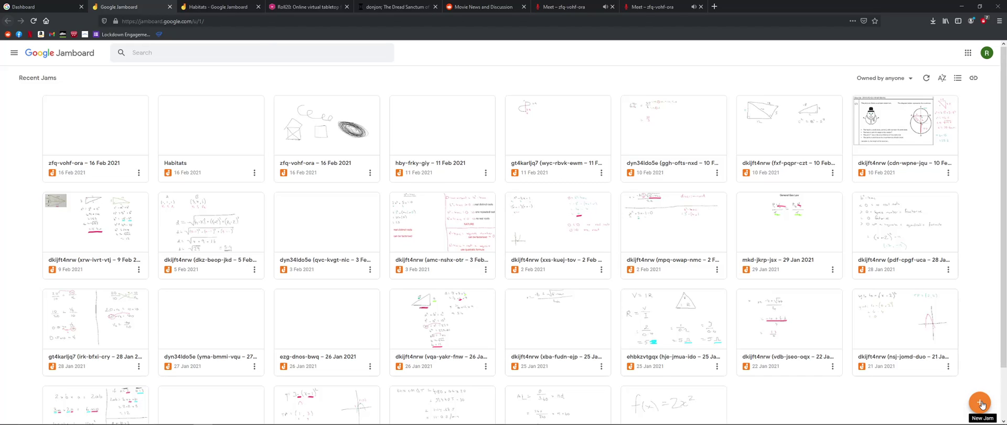
{"action": "left_click", "coordinate": [982, 403]}
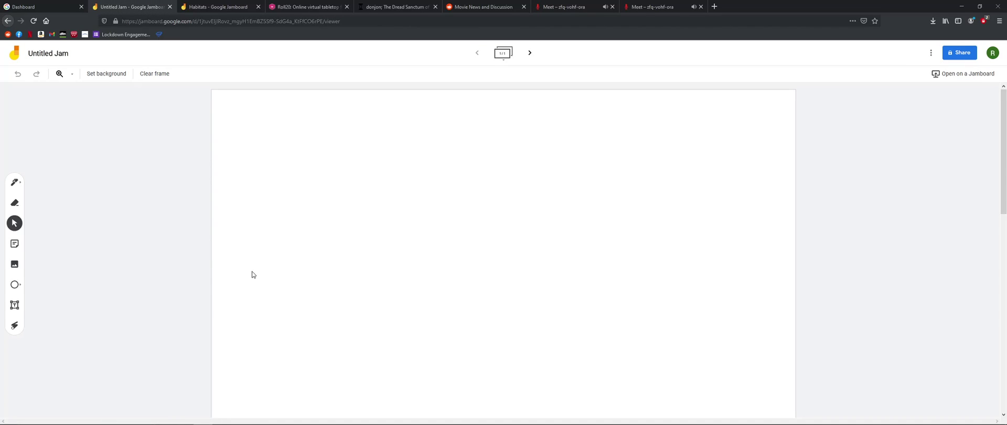
- In the already open Habitats Jam, add a teal title reading "Tundra" near the top of the first frame
{"action": "left_click", "coordinate": [209, 7]}
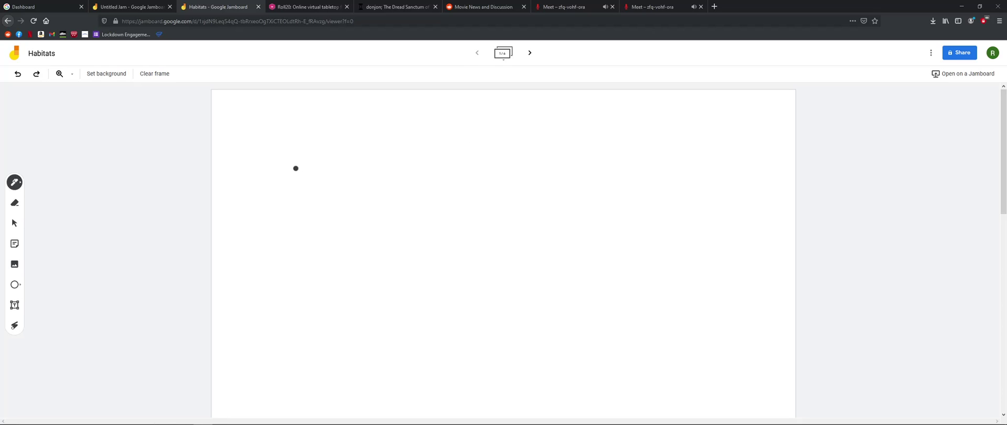
{"action": "left_click", "coordinate": [14, 306]}
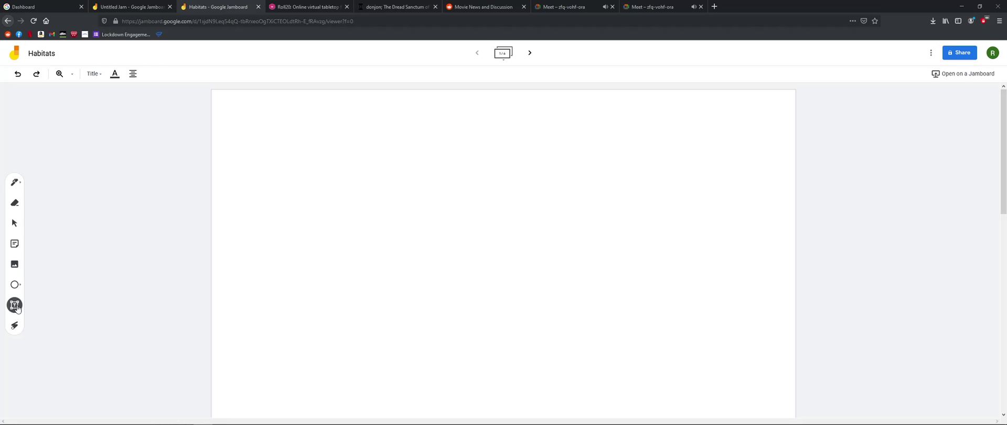
{"action": "left_click", "coordinate": [115, 75]}
{"action": "left_click", "coordinate": [135, 93]}
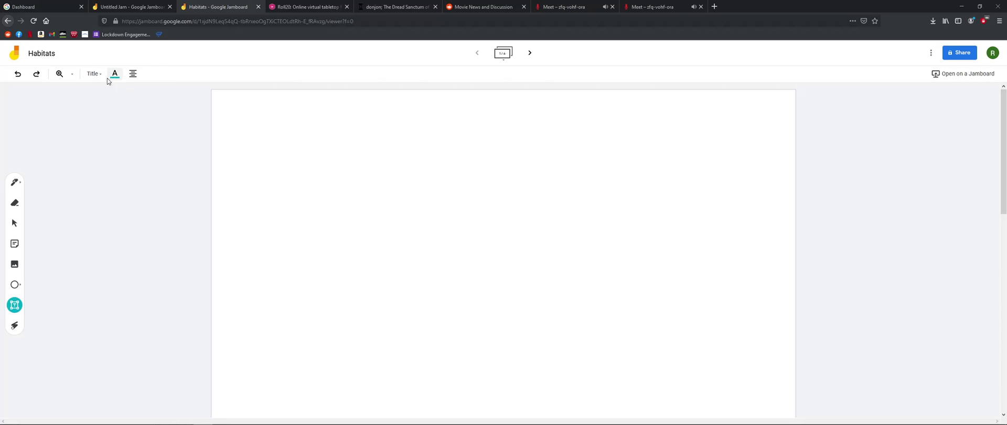
{"action": "left_click", "coordinate": [479, 107]}
{"action": "type", "text": "Tundra"}
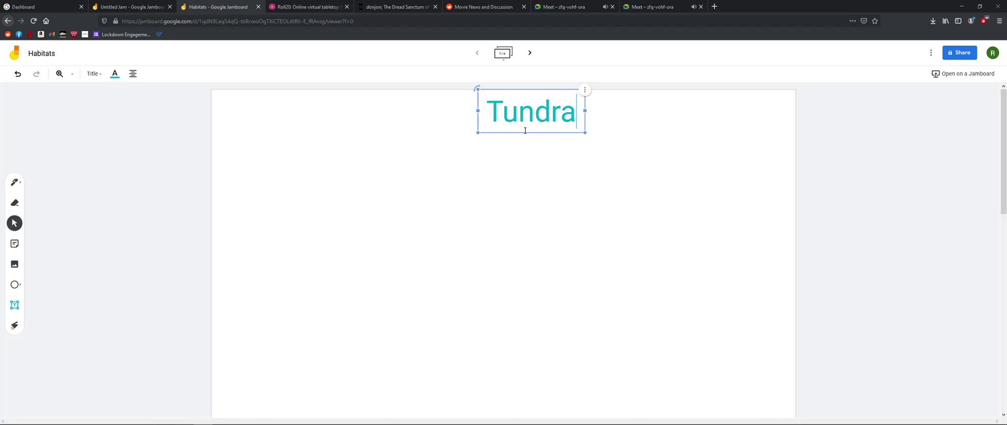
- Move the "Tundra" title to the horizontal centre of the frame and deselect it
{"action": "left_click", "coordinate": [15, 223]}
{"action": "left_click_drag", "start_coordinate": [527, 116], "coordinate": [500, 125]}
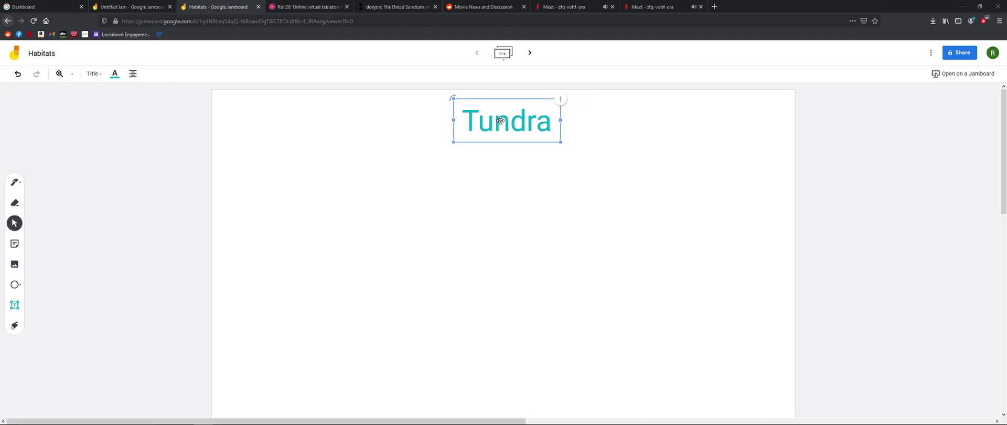
{"action": "left_click", "coordinate": [318, 163]}
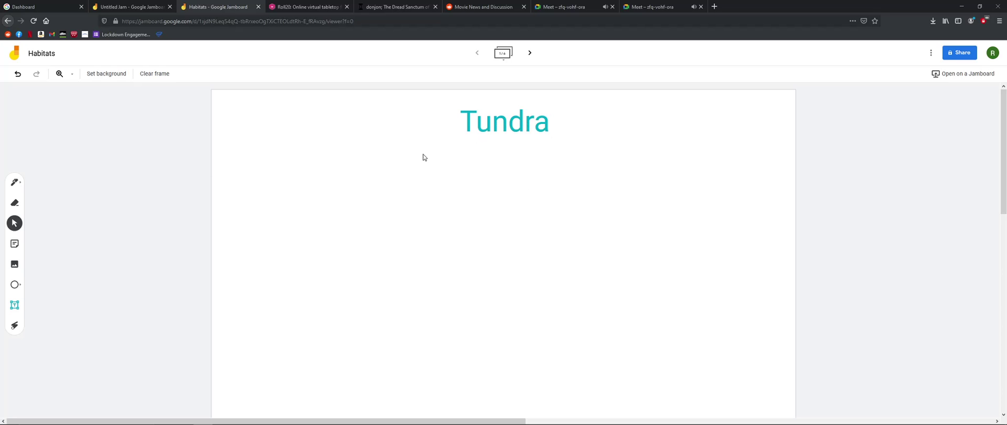
- Look through the titled frames of the Habitats Jam one by one, ending on the blank sixth frame
{"action": "left_click", "coordinate": [531, 54]}
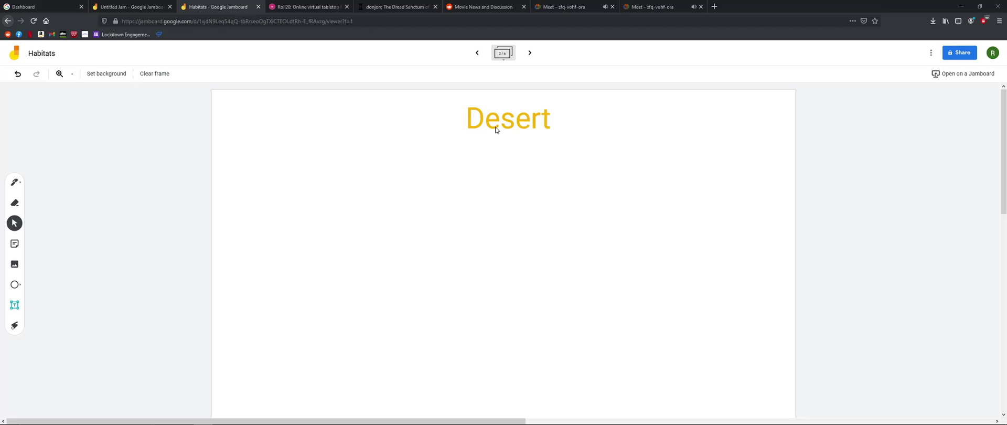
{"action": "left_click", "coordinate": [530, 54]}
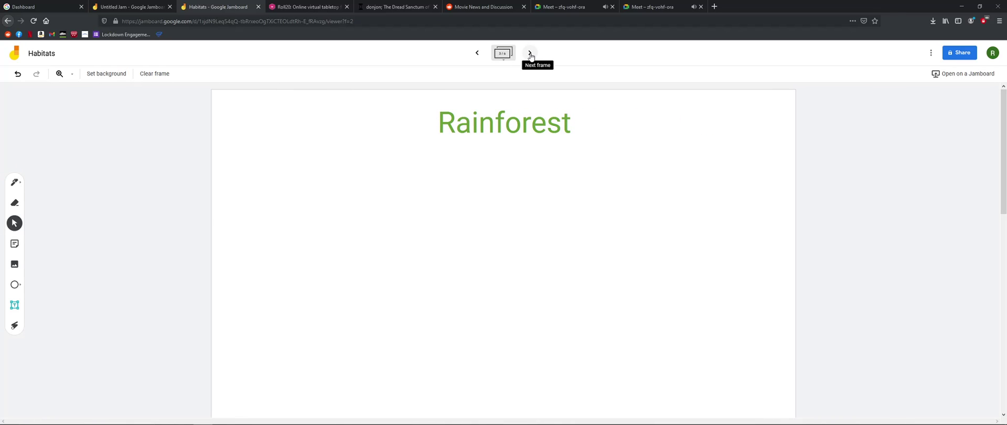
{"action": "left_click", "coordinate": [530, 55]}
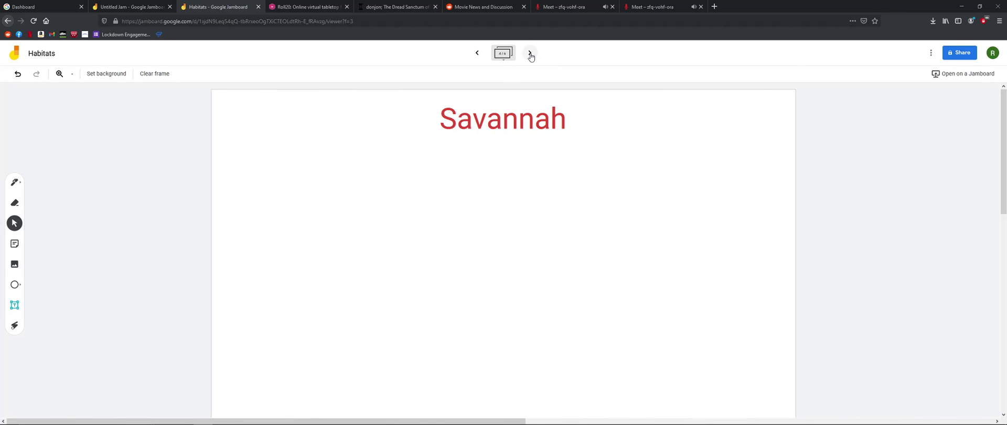
{"action": "left_click", "coordinate": [531, 54]}
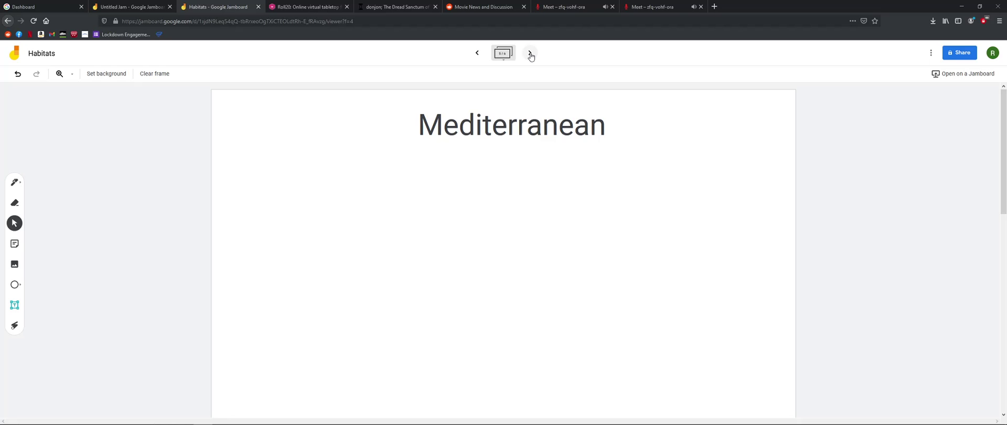
{"action": "left_click", "coordinate": [476, 59]}
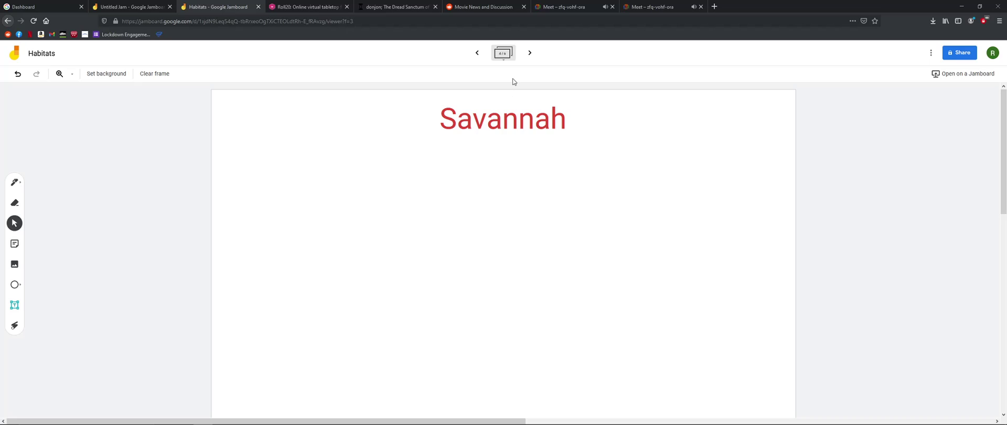
{"action": "left_click", "coordinate": [529, 52]}
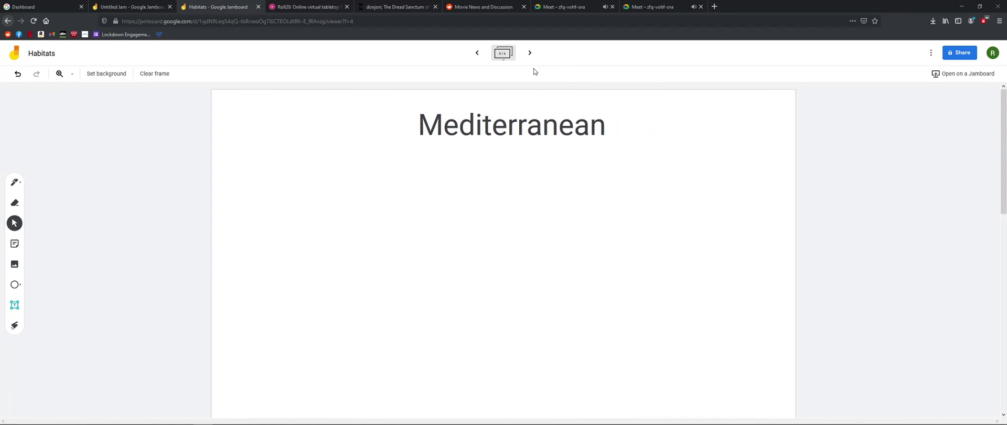
{"action": "left_click", "coordinate": [530, 53]}
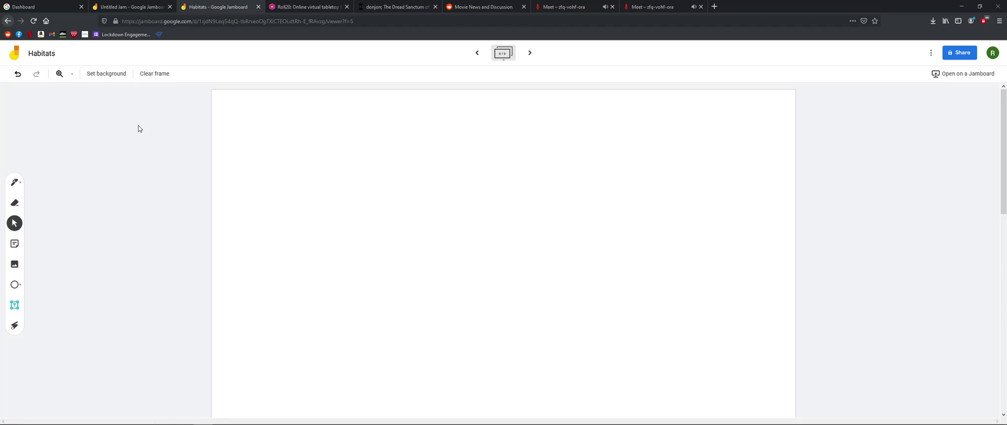
- Set the sixth frame's background to the blank political map with blue oceans from a Google Images search for "world map"
{"action": "left_click", "coordinate": [115, 77]}
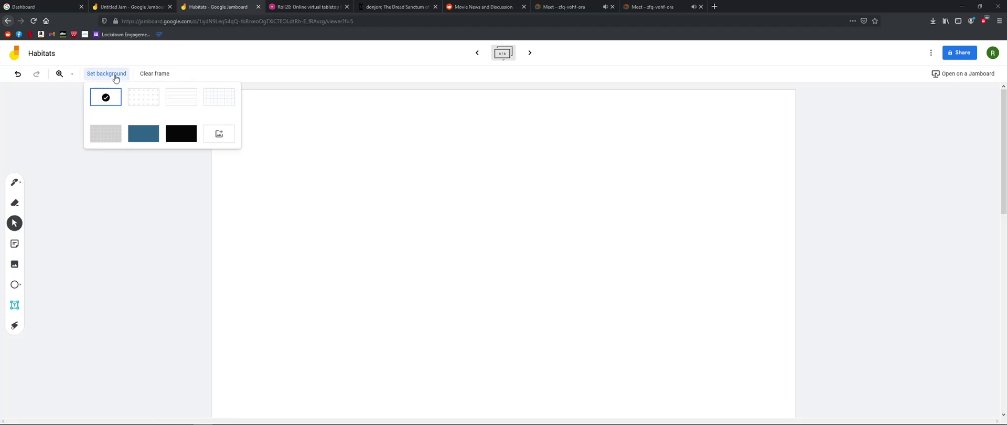
{"action": "left_click", "coordinate": [219, 134]}
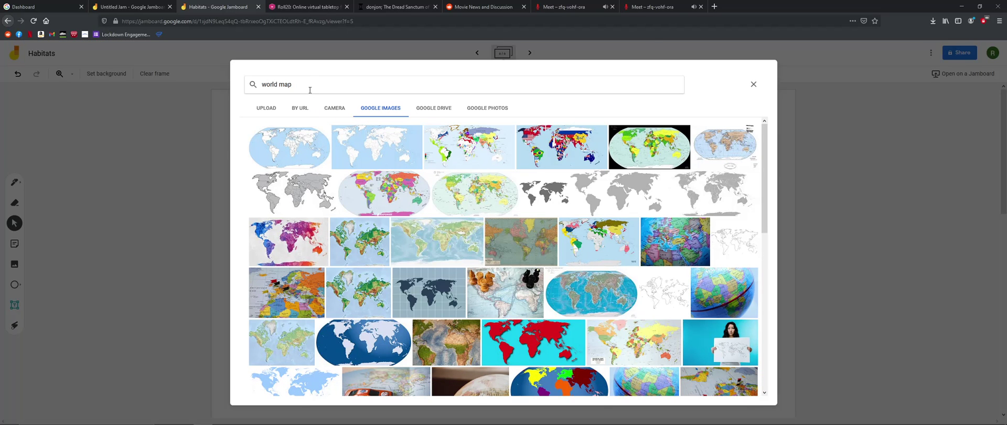
{"action": "left_click", "coordinate": [379, 150]}
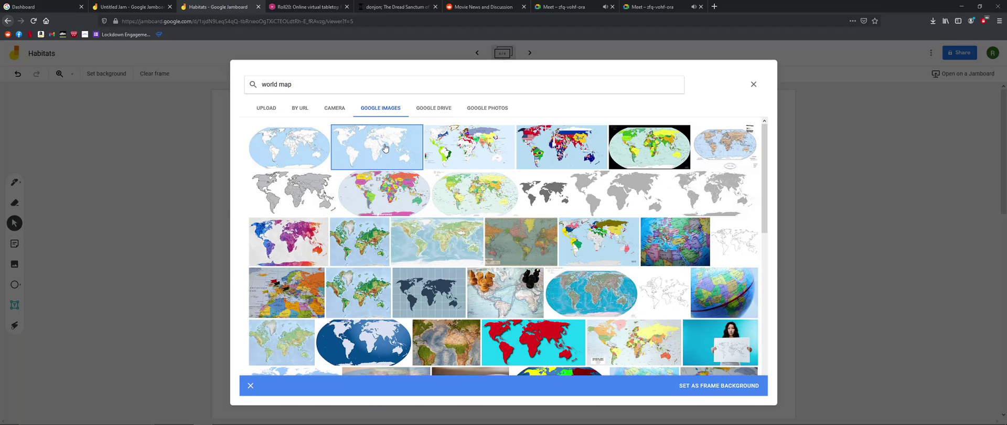
{"action": "double_click", "coordinate": [385, 148]}
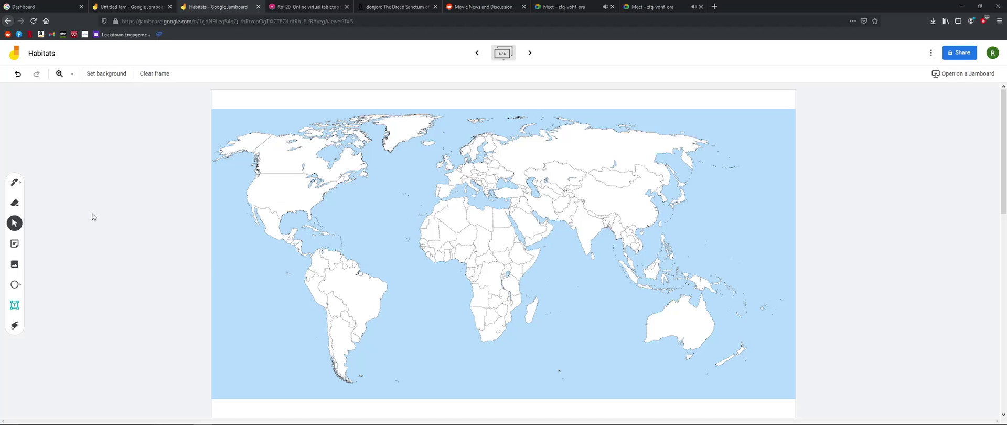
- Shade the Brazilian rainforest area on the world map with the green pen
{"action": "left_click", "coordinate": [14, 183]}
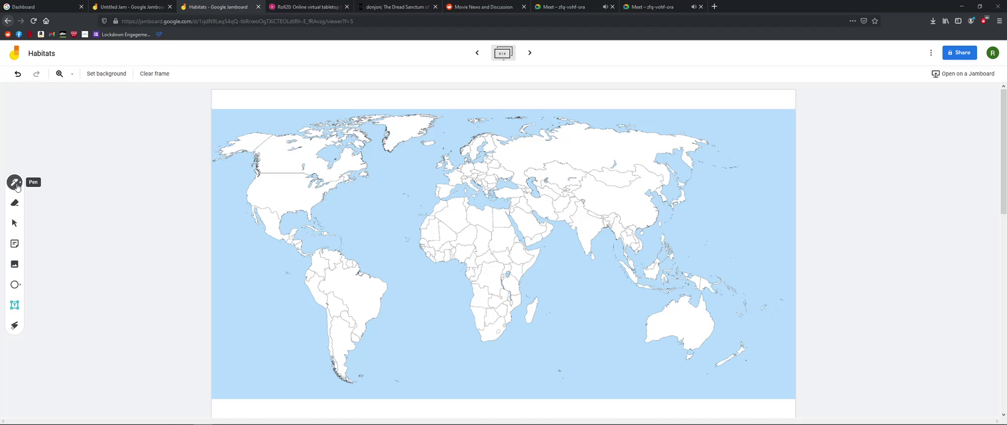
{"action": "left_click", "coordinate": [16, 185]}
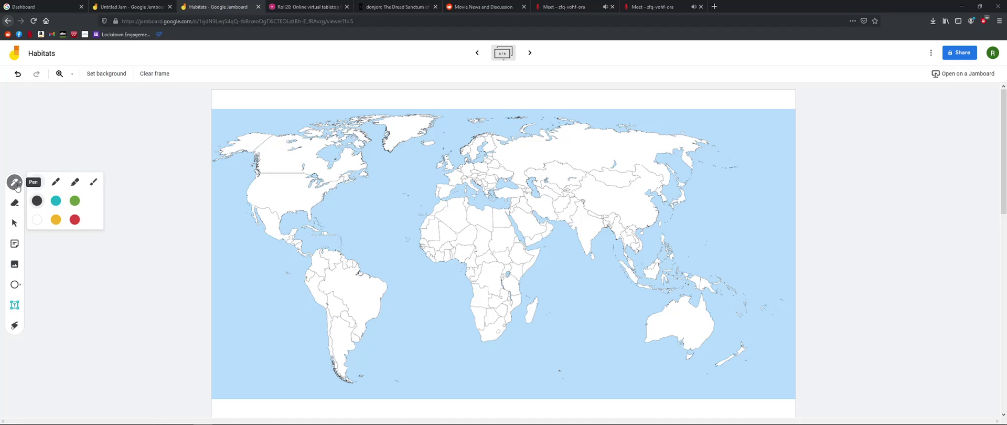
{"action": "left_click", "coordinate": [75, 201]}
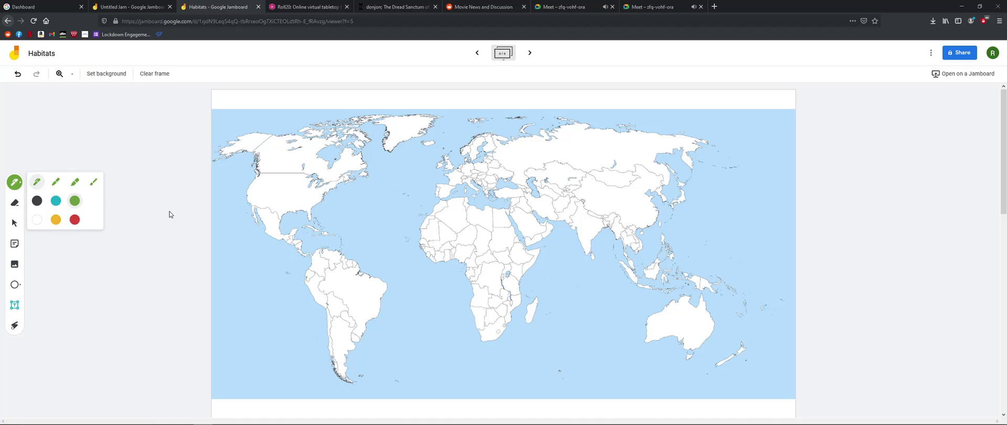
{"action": "mouse_move", "coordinate": [352, 286]}
{"action": "left_mouse_down"}
{"action": "mouse_move", "coordinate": [344, 297]}
{"action": "mouse_move", "coordinate": [359, 305]}
{"action": "mouse_move", "coordinate": [380, 293]}
{"action": "mouse_move", "coordinate": [363, 284]}
{"action": "mouse_move", "coordinate": [367, 296]}
{"action": "left_mouse_up"}
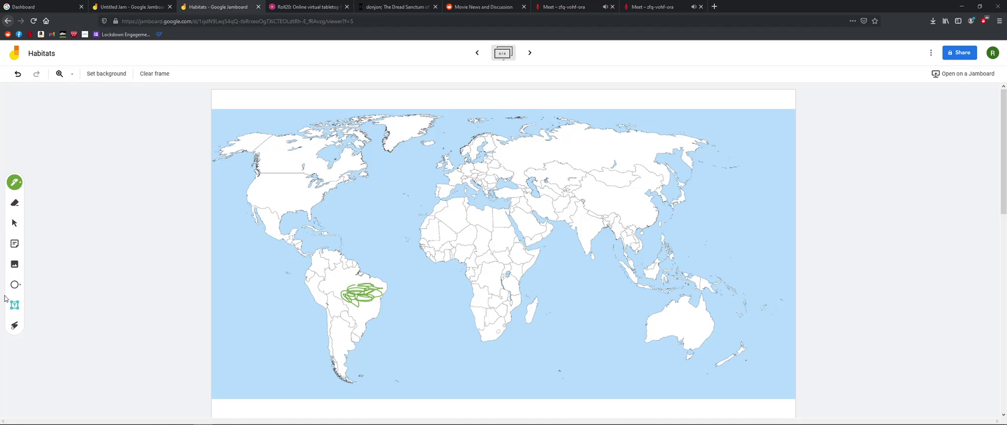
- Add a green text box reading "Rainforest" in the ocean west of South America
{"action": "left_click", "coordinate": [15, 309]}
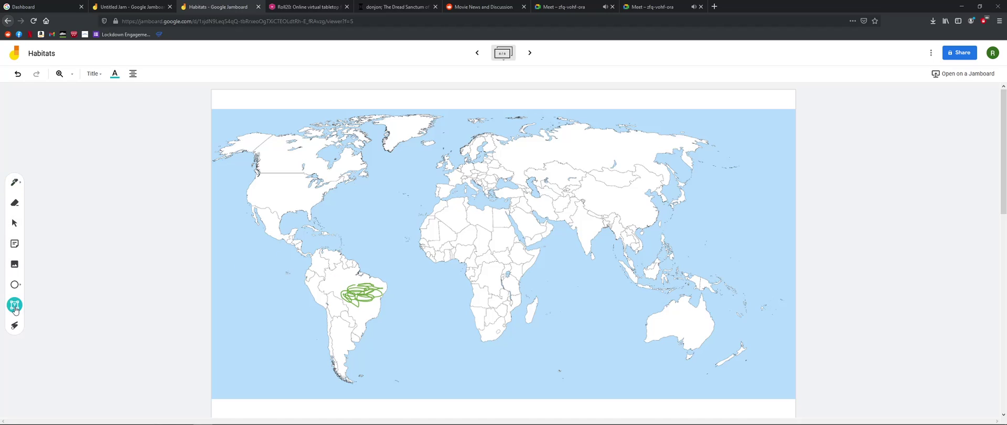
{"action": "left_click", "coordinate": [115, 74]}
{"action": "left_click", "coordinate": [156, 94]}
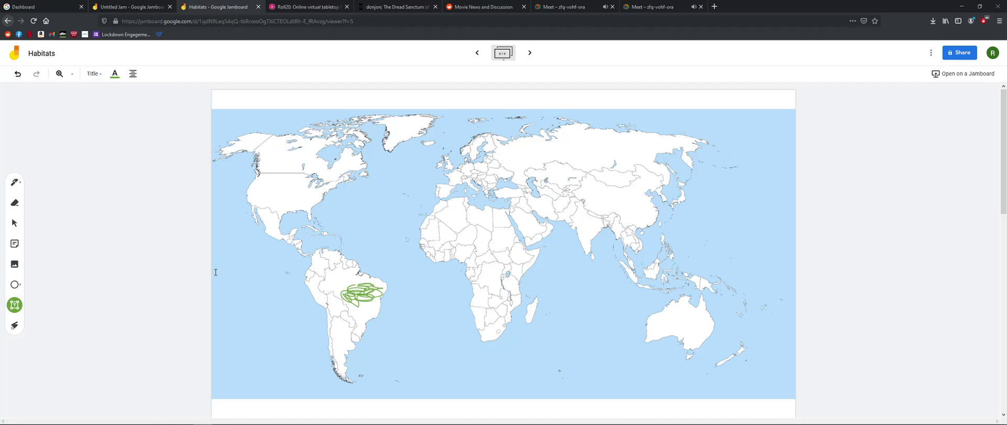
{"action": "left_click", "coordinate": [243, 326]}
{"action": "type", "text": "Rainfor"}
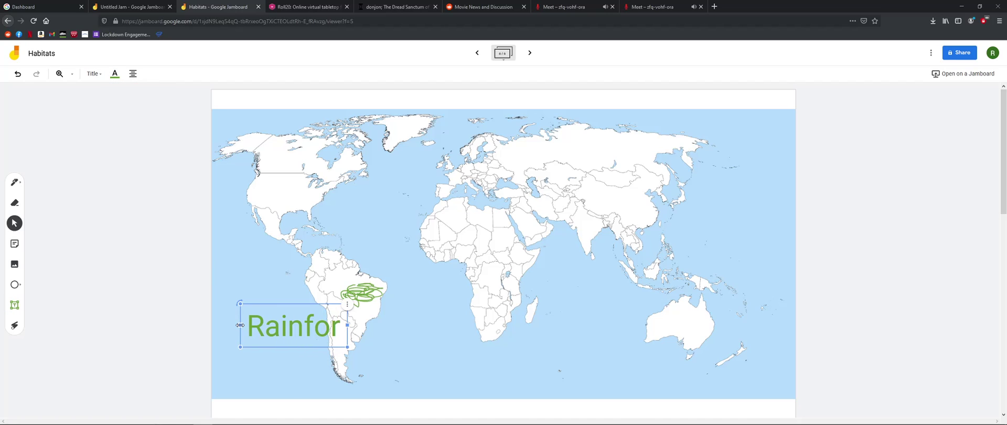
{"action": "type", "text": "est"}
- Set the "Rainforest" label to the Normal style and widen its box so the word fits on one line
{"action": "left_click", "coordinate": [94, 73]}
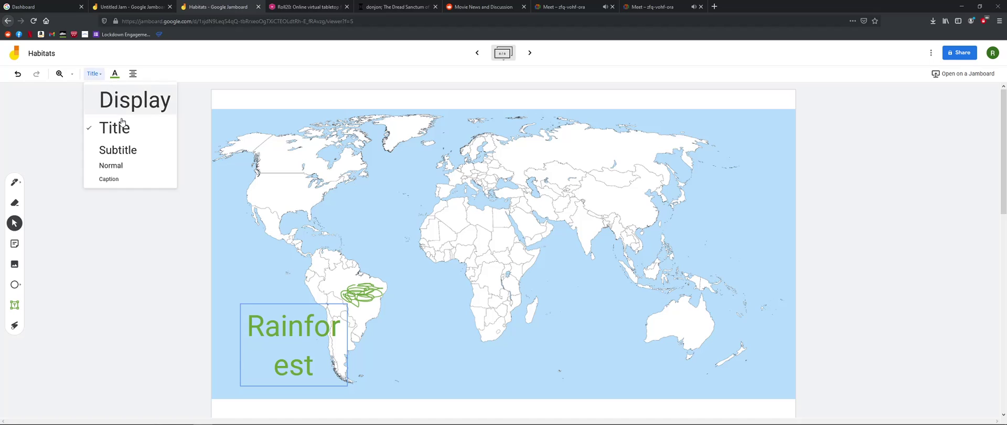
{"action": "left_click", "coordinate": [112, 165]}
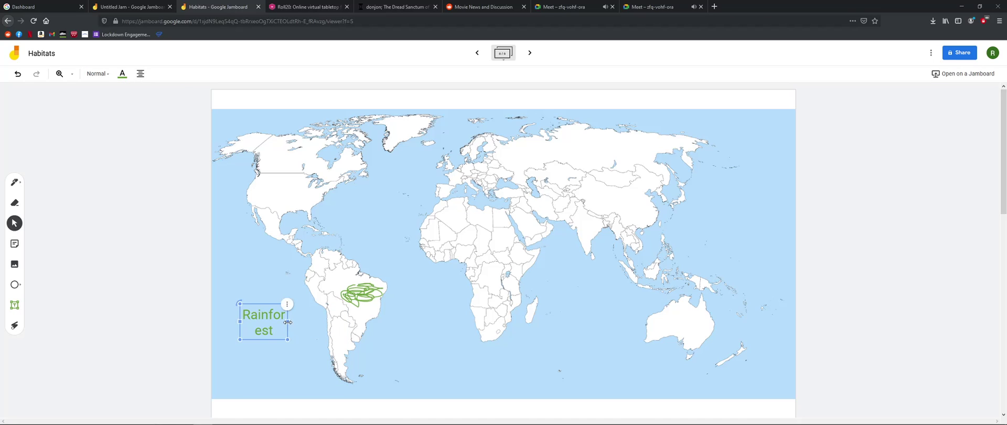
{"action": "mouse_move", "coordinate": [288, 321]}
{"action": "left_mouse_down"}
{"action": "mouse_move", "coordinate": [315, 321]}
{"action": "mouse_move", "coordinate": [279, 315]}
{"action": "left_mouse_up"}
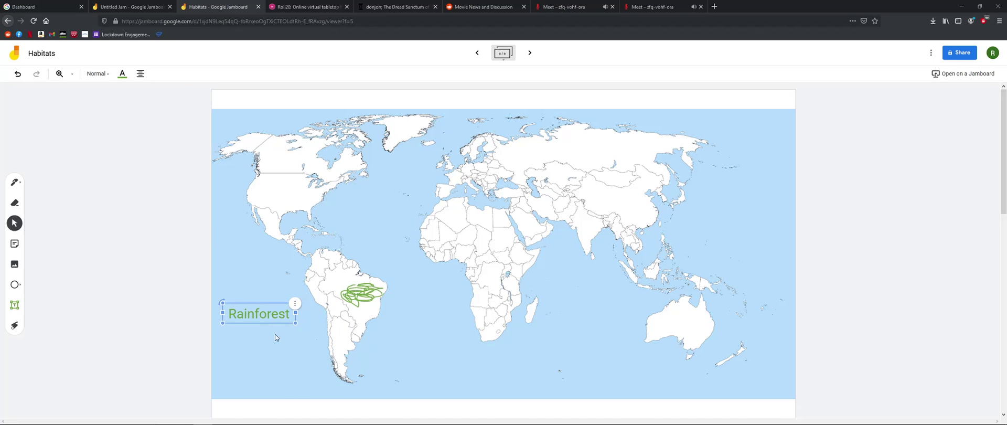
- Add a yellow text box reading "Desert" directly beneath the "Rainforest" label on the world map
{"action": "left_click", "coordinate": [277, 338]}
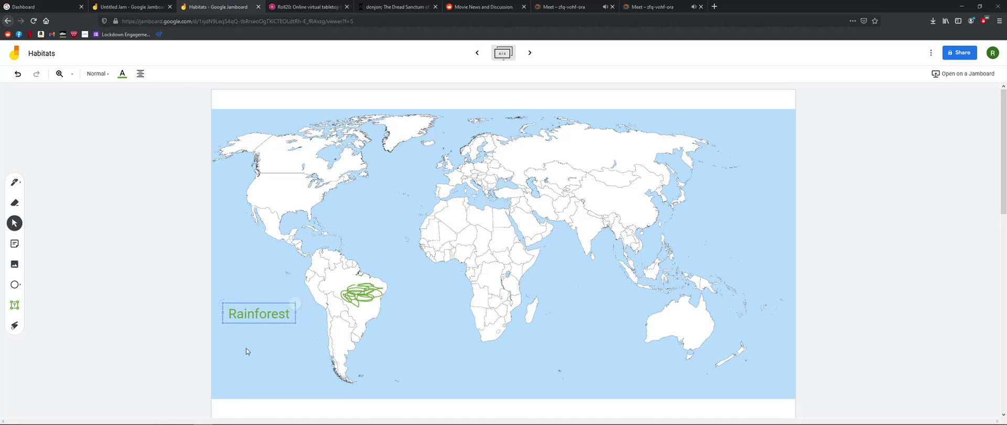
{"action": "left_click", "coordinate": [21, 308]}
{"action": "left_click", "coordinate": [122, 73]}
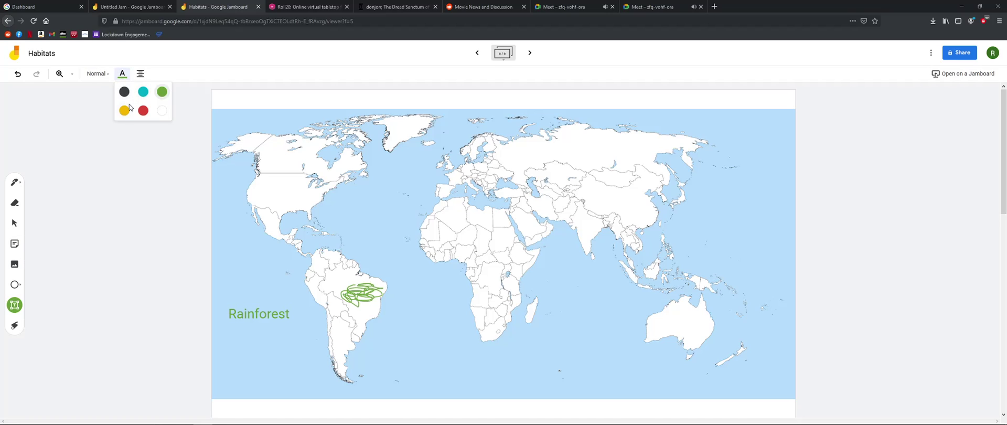
{"action": "left_click", "coordinate": [125, 110]}
{"action": "left_click", "coordinate": [242, 353]}
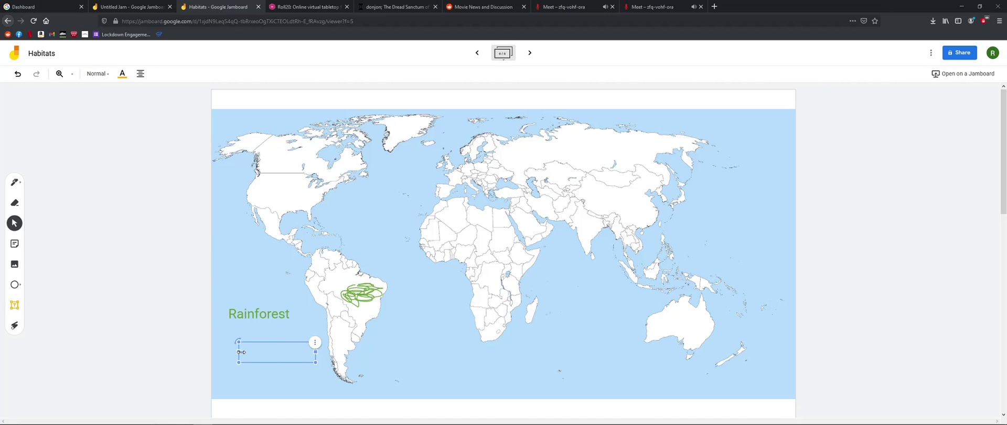
{"action": "type", "text": "Desert"}
{"action": "left_click", "coordinate": [287, 334]}
{"action": "left_click_drag", "start_coordinate": [277, 352], "coordinate": [259, 336]}
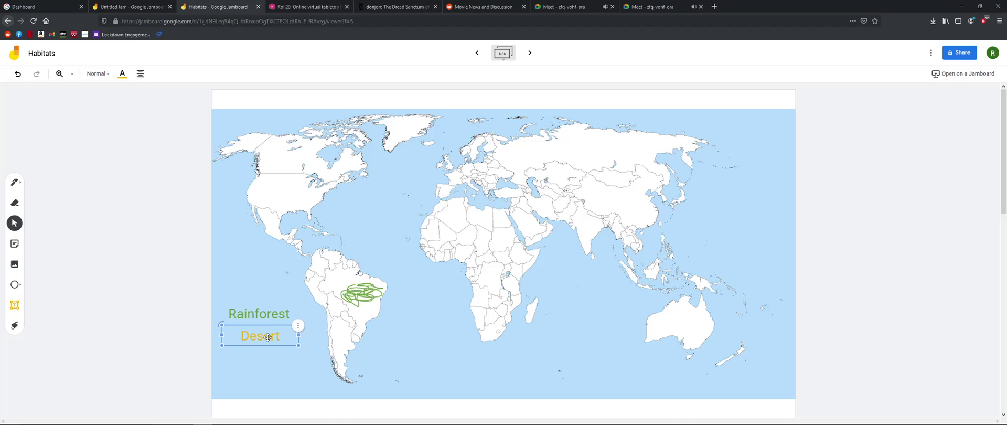
{"action": "left_click", "coordinate": [293, 373]}
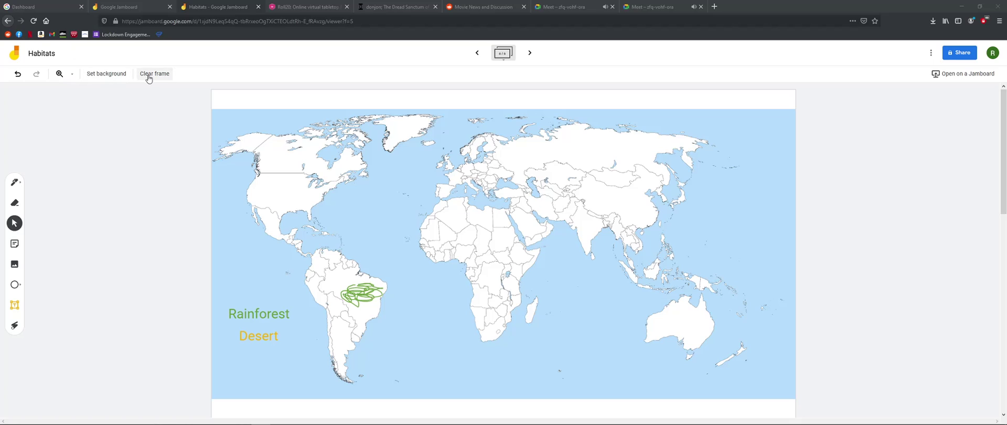
- Erase the green rainforest shading from South America and delete the "Rainforest" and "Desert" labels
{"action": "left_click", "coordinate": [15, 203]}
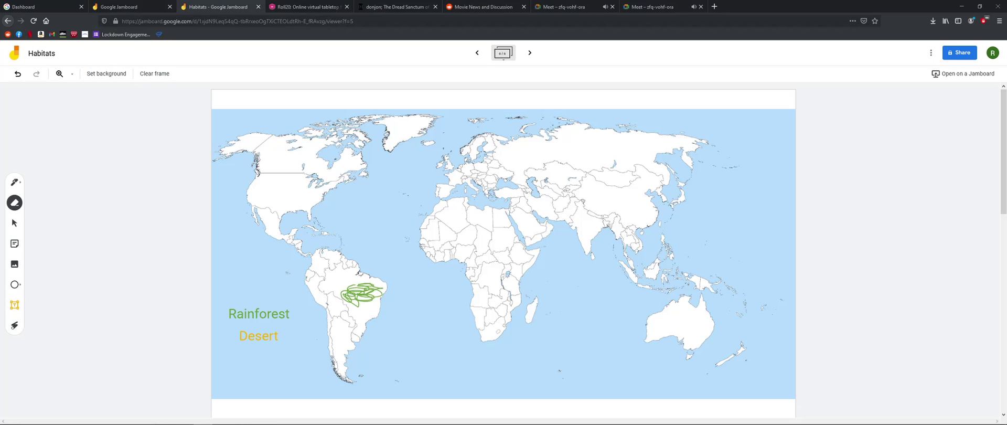
{"action": "left_click_drag", "start_coordinate": [339, 304], "coordinate": [357, 286]}
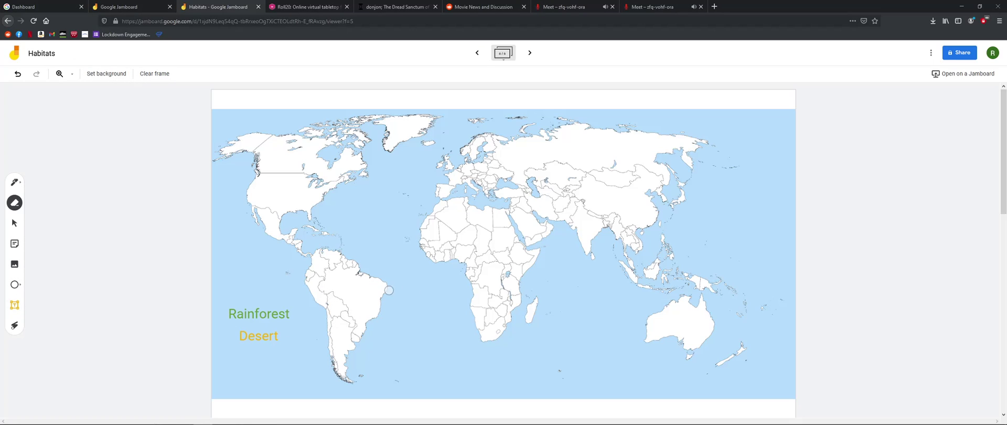
{"action": "left_click", "coordinate": [15, 223]}
{"action": "left_click", "coordinate": [270, 313]}
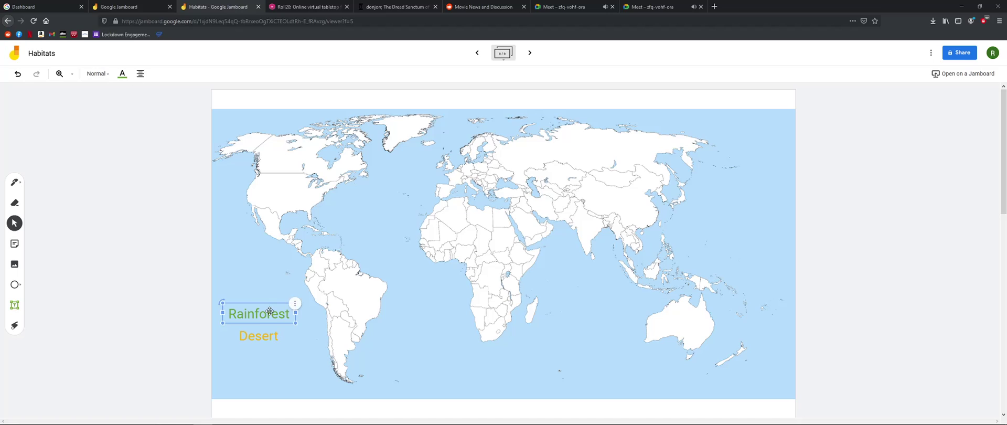
{"action": "key", "text": "Delete"}
{"action": "left_click", "coordinate": [266, 338]}
{"action": "key", "text": "Delete"}
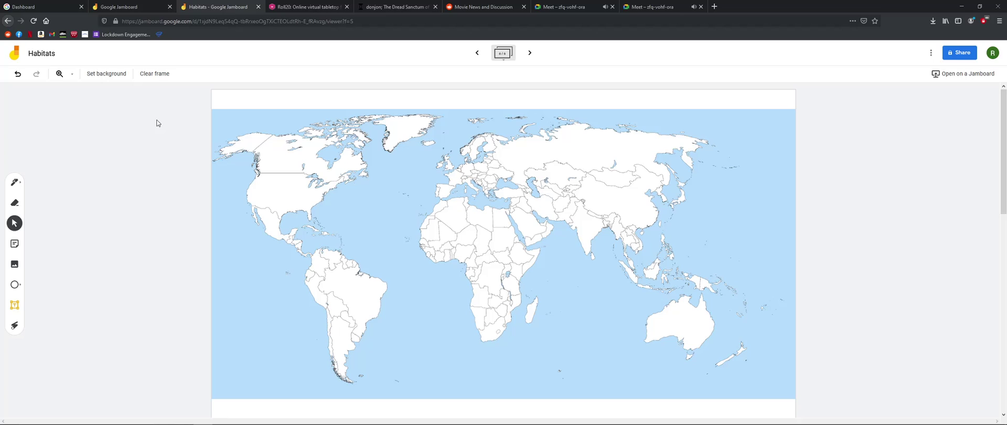
- Close the Habitats Jam, switch to the second Google Meet call tab and hide its meeting details
{"action": "left_click", "coordinate": [258, 6]}
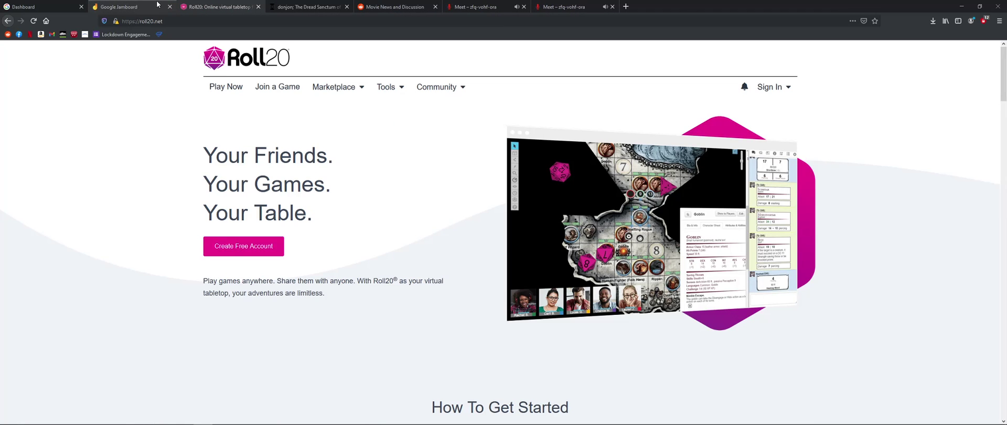
{"action": "left_click", "coordinate": [129, 7]}
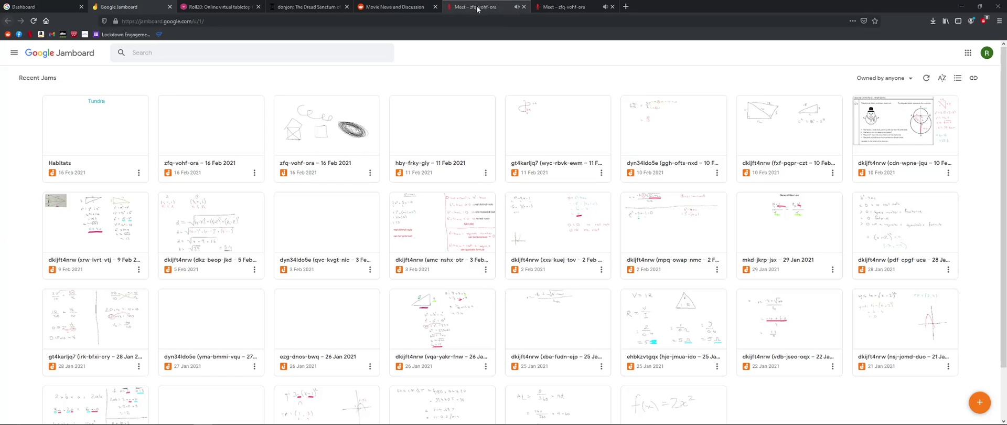
{"action": "left_click", "coordinate": [596, 8]}
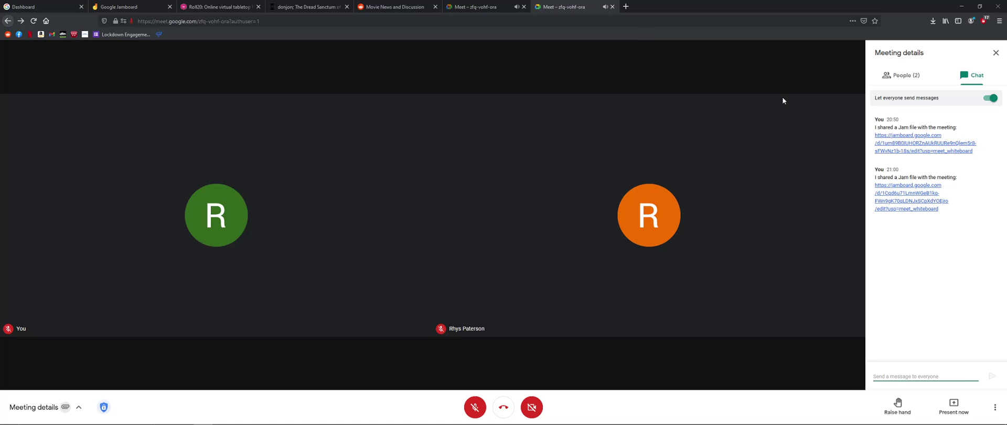
{"action": "left_click", "coordinate": [996, 53]}
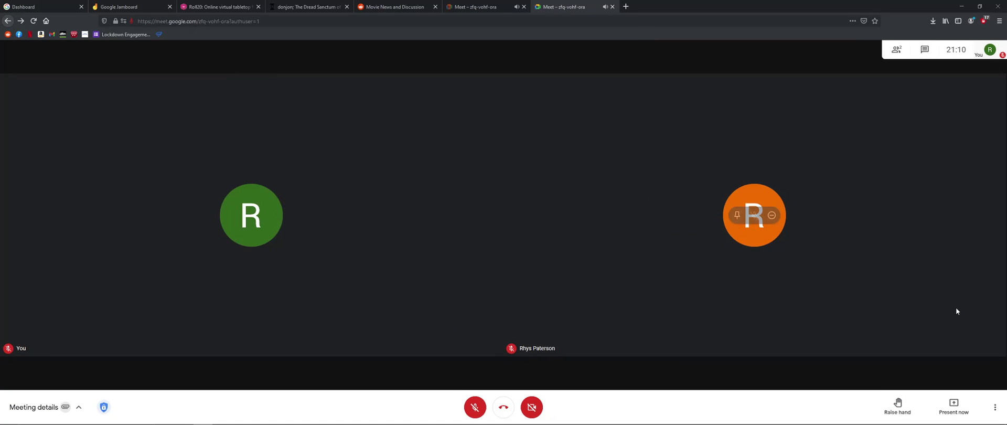
- Choose the existing Habitats Jam from Drive as the meeting's whiteboard
{"action": "left_click", "coordinate": [995, 407]}
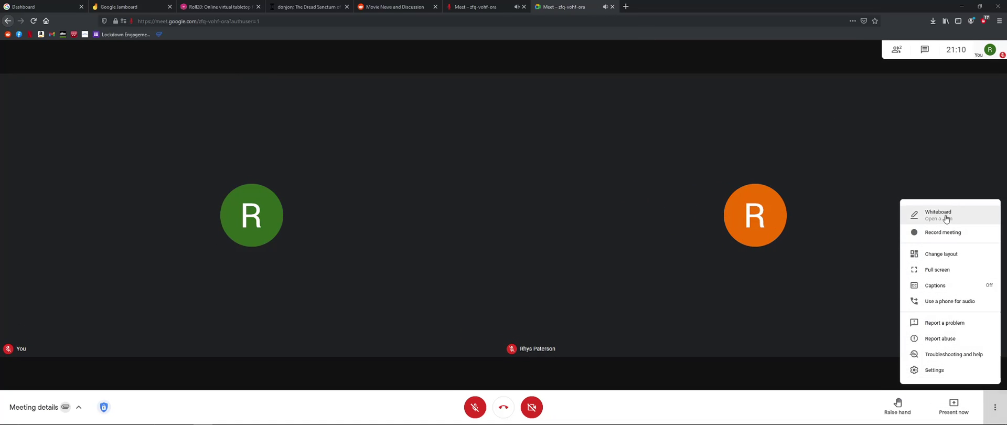
{"action": "left_click", "coordinate": [946, 216]}
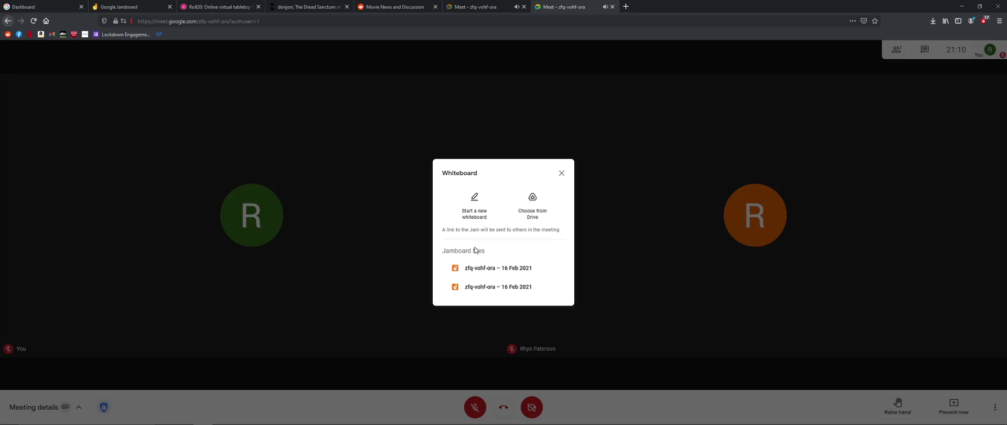
{"action": "left_click", "coordinate": [478, 212]}
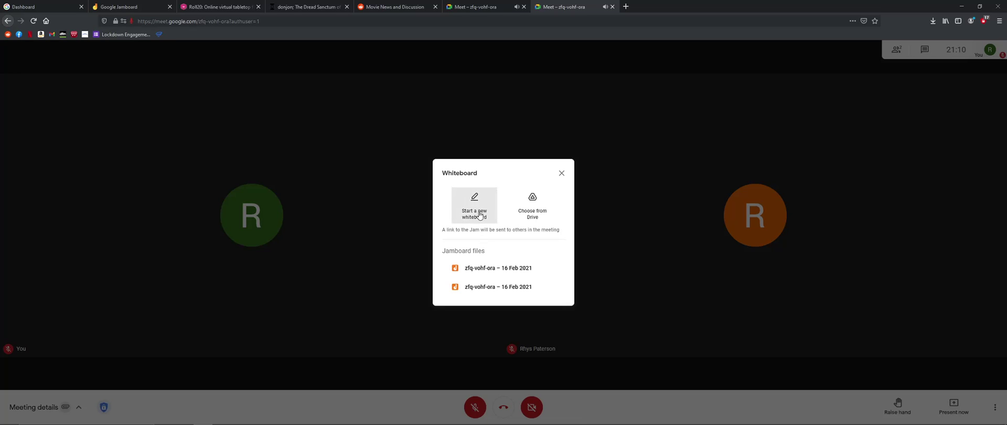
{"action": "left_click", "coordinate": [538, 214]}
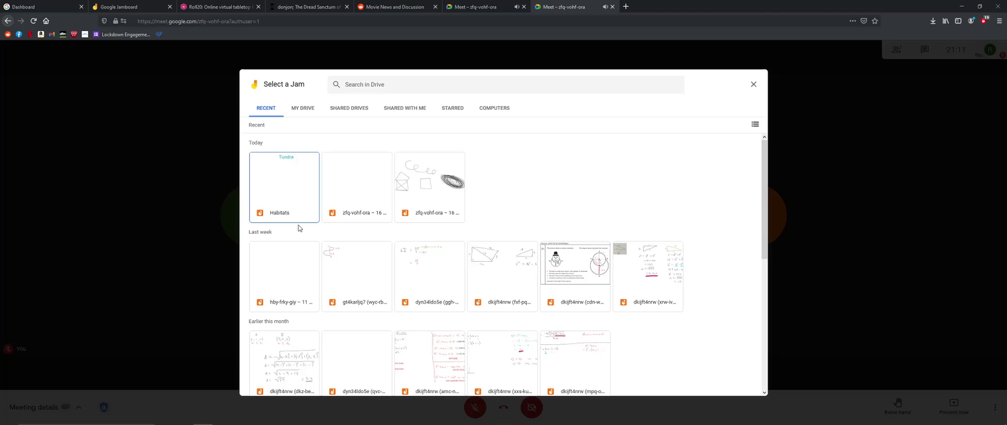
{"action": "double_click", "coordinate": [291, 187]}
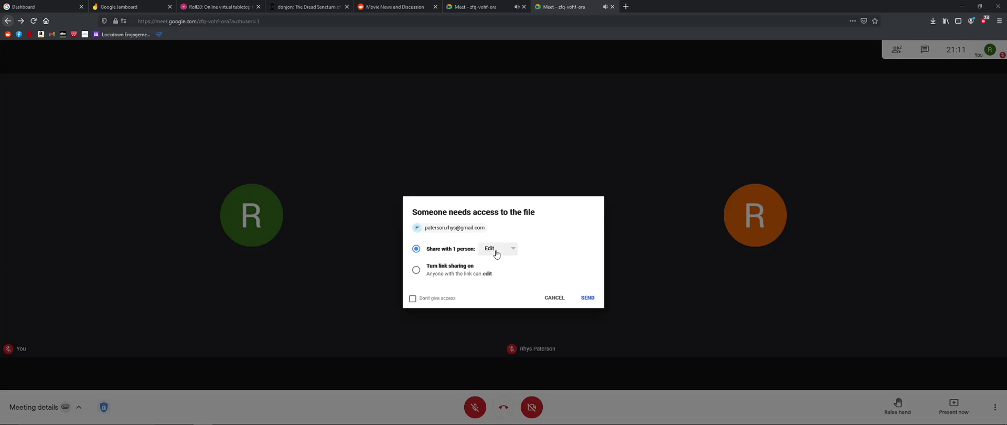
- Share the Habitats Jam with the one participant lacking access with Edit permission, and allow sharing outside the organization
{"action": "left_click", "coordinate": [497, 250]}
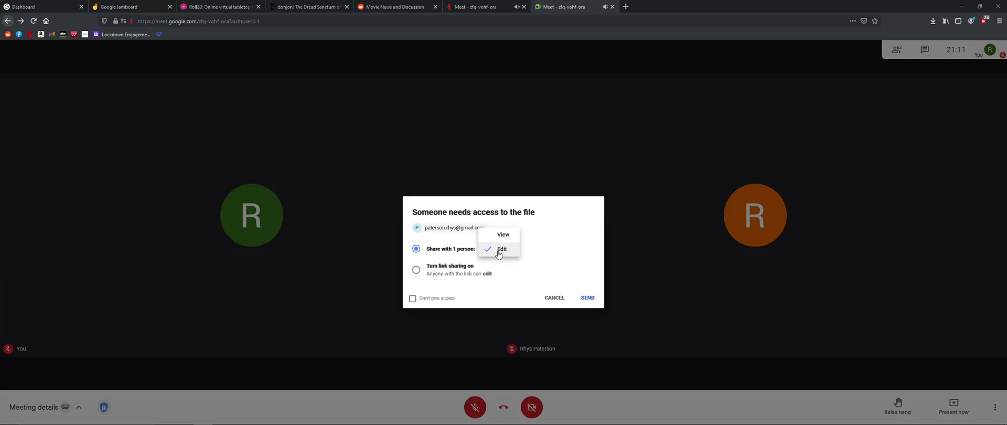
{"action": "left_click", "coordinate": [502, 250]}
{"action": "left_click", "coordinate": [588, 298]}
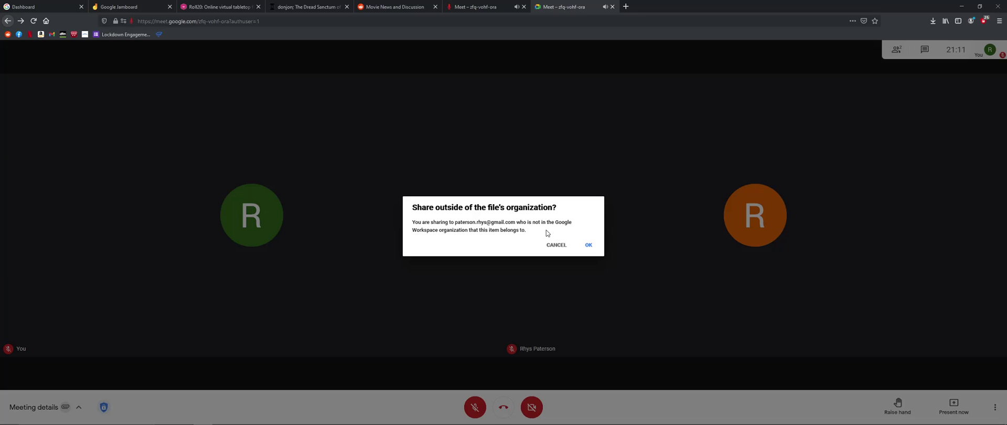
{"action": "left_click", "coordinate": [589, 244]}
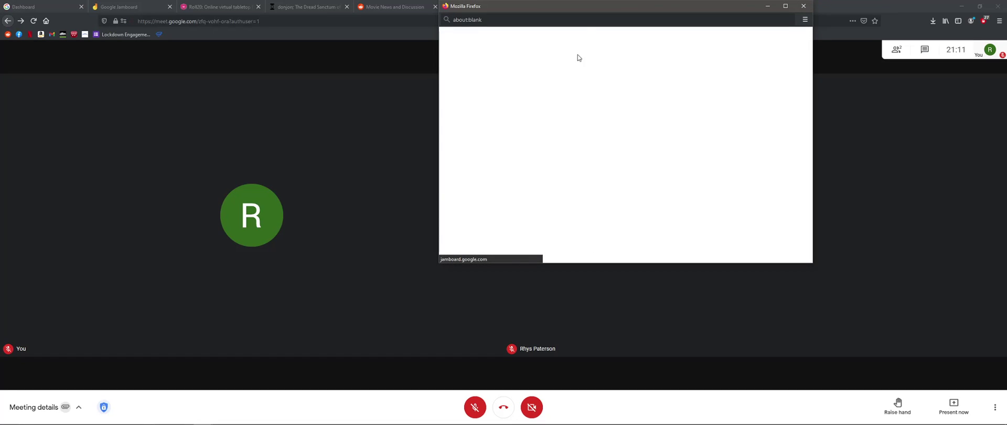
- Enlarge the separate Habitats window and reposition it over the meeting so the chat control stays reachable
{"action": "left_click_drag", "start_coordinate": [596, 9], "coordinate": [473, 26]}
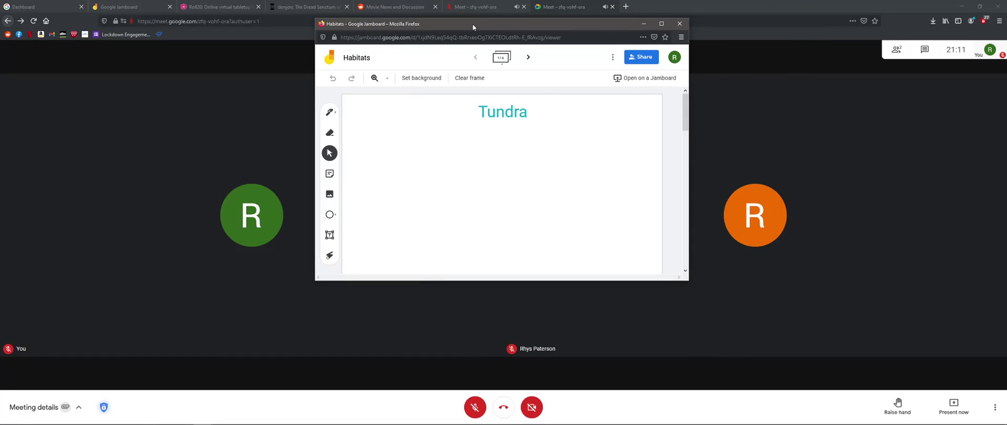
{"action": "left_click_drag", "start_coordinate": [686, 281], "coordinate": [814, 323]}
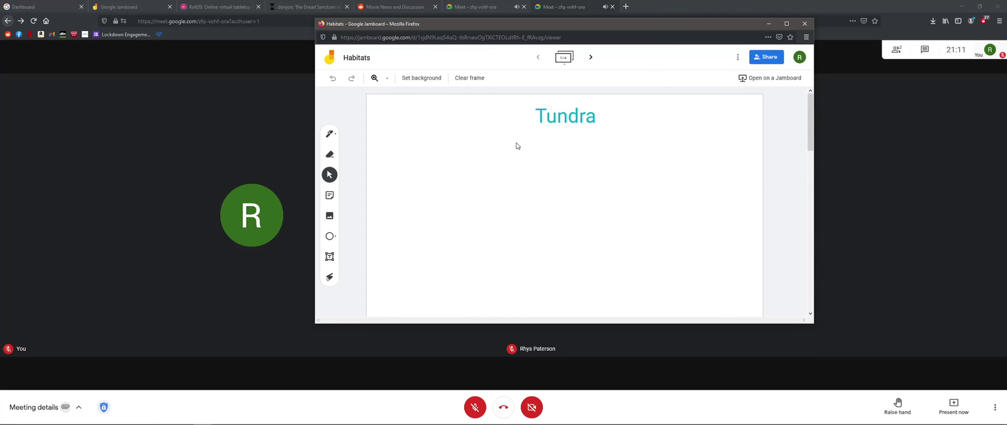
{"action": "left_click_drag", "start_coordinate": [651, 23], "coordinate": [576, 21]}
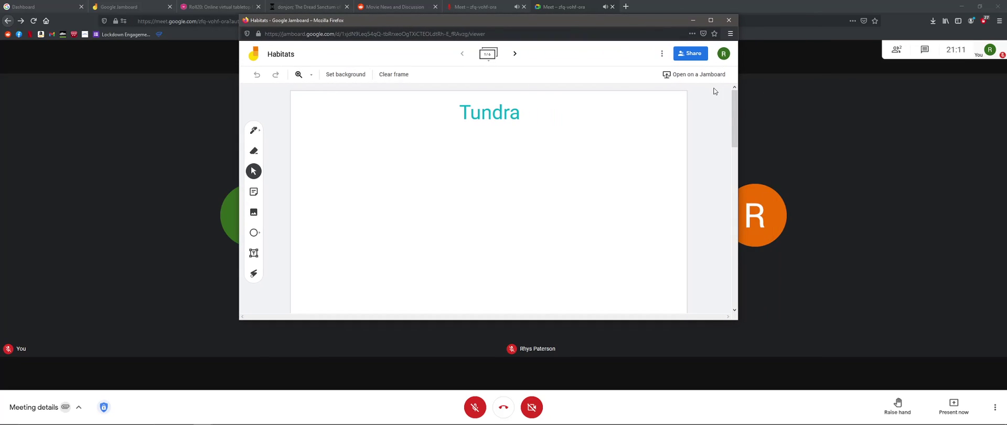
- Open the newest shared Jam link from the meeting chat
{"action": "left_click", "coordinate": [927, 55]}
{"action": "left_click", "coordinate": [928, 52]}
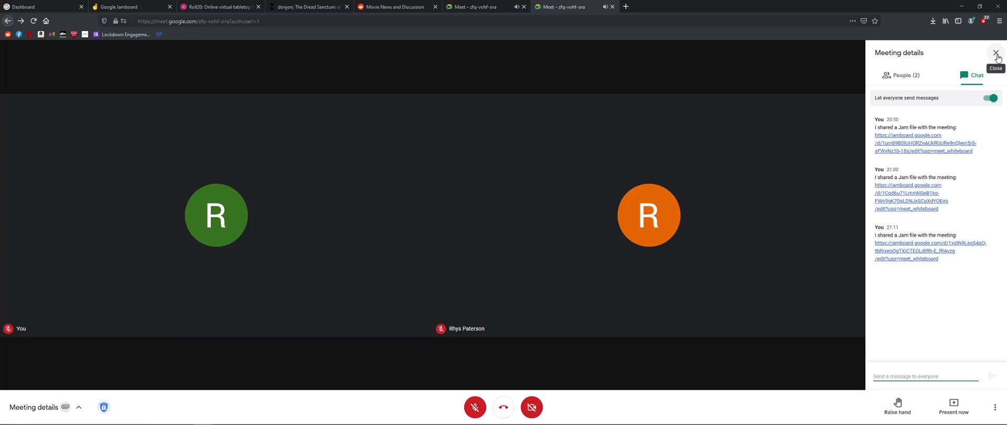
{"action": "left_click", "coordinate": [927, 254]}
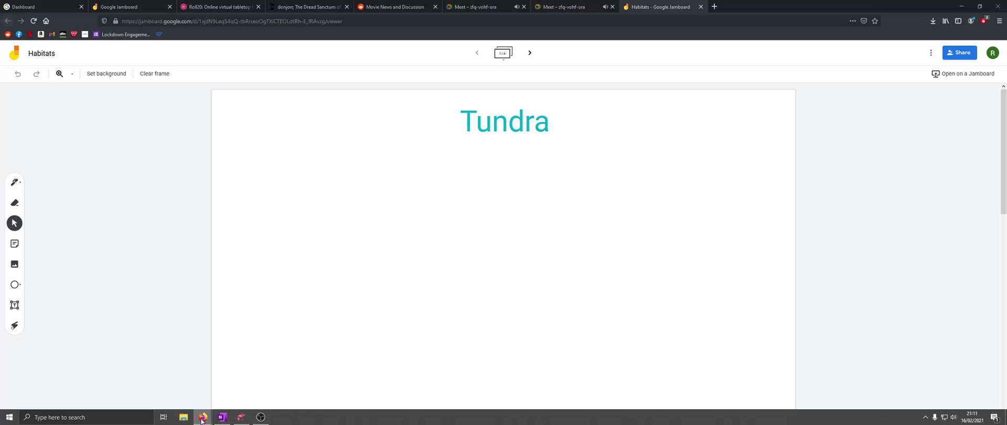
- Bring the smaller Habitats window to the front and place it so both copies of the Jam are visible
{"action": "left_click", "coordinate": [203, 417]}
{"action": "left_click", "coordinate": [242, 370]}
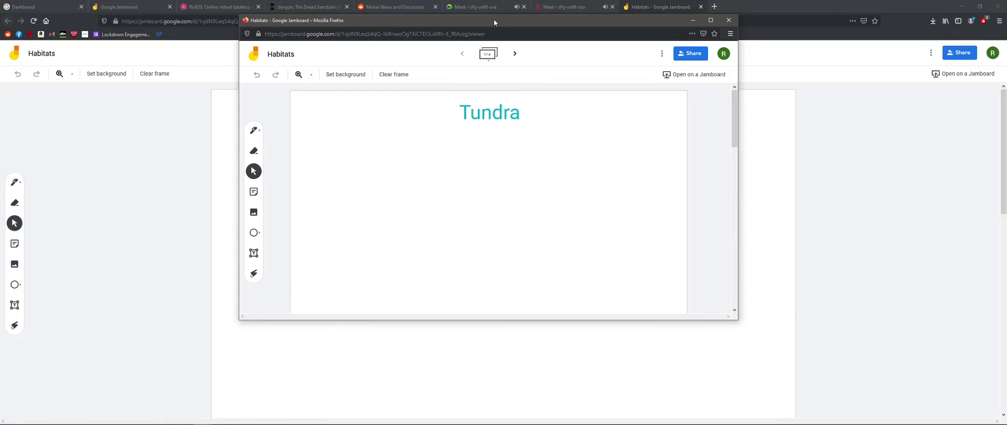
{"action": "left_click_drag", "start_coordinate": [493, 19], "coordinate": [760, 88]}
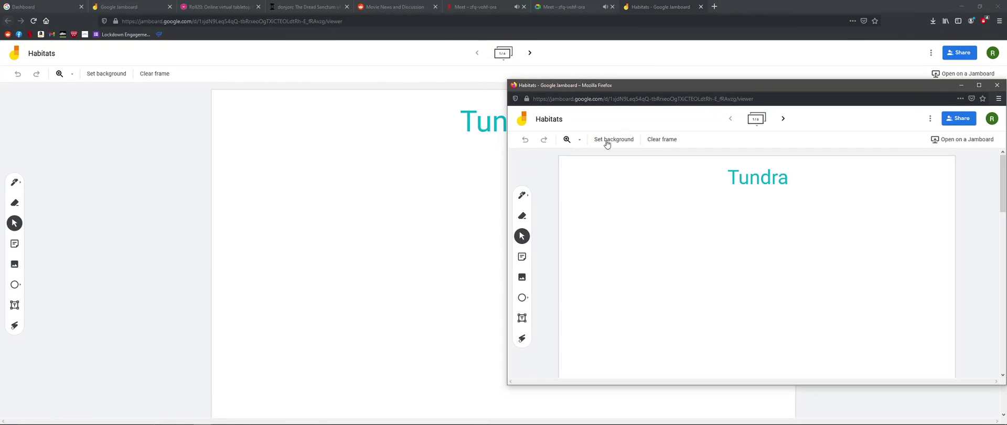
- Add a text box reading "Hello" to the Tundra frame in the smaller window and check it in the other copy
{"action": "left_click", "coordinate": [522, 318]}
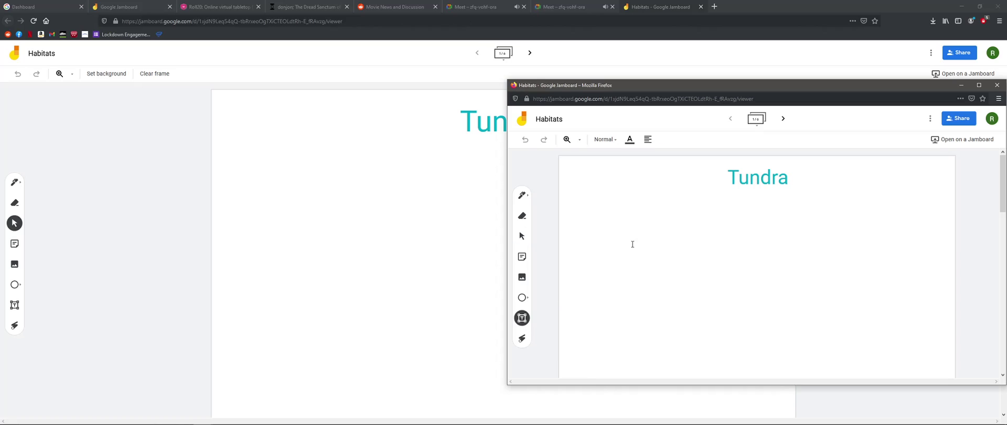
{"action": "left_click", "coordinate": [599, 235]}
{"action": "type", "text": "Hee"}
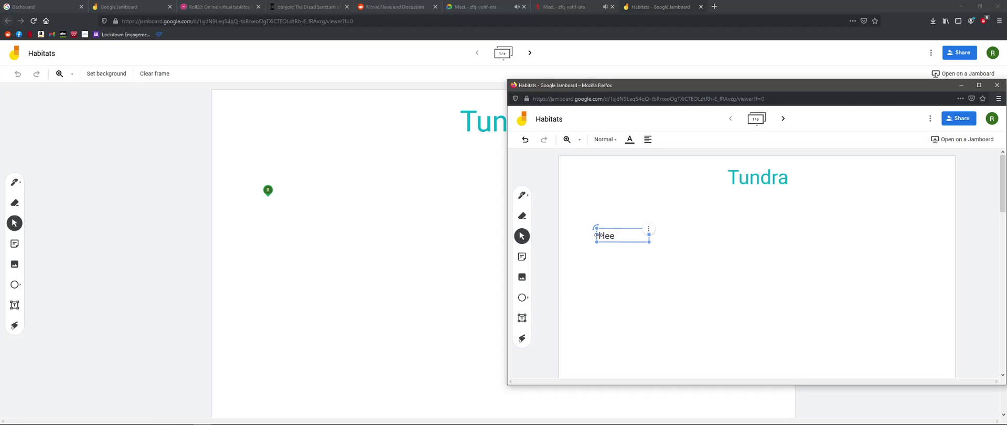
{"action": "type", "text": "lo"}
{"action": "key", "text": "Return"}
{"action": "left_click", "coordinate": [566, 239]}
{"action": "left_click", "coordinate": [595, 280]}
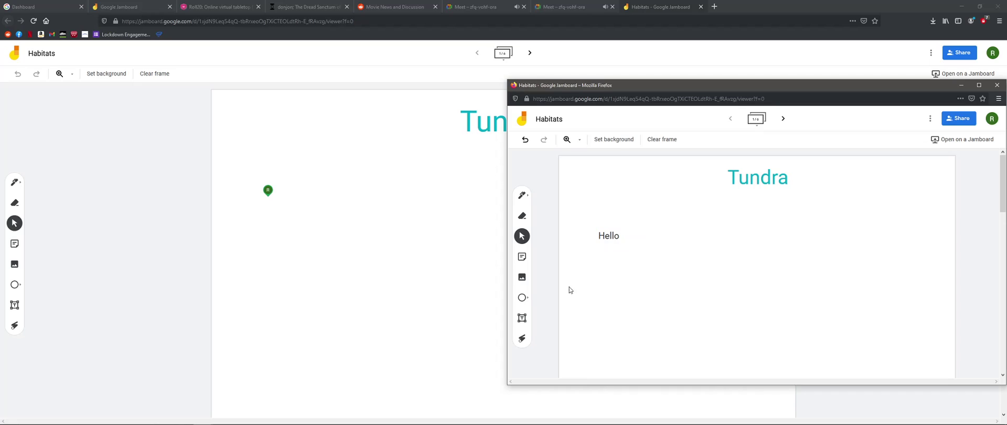
{"action": "left_click", "coordinate": [347, 266]}
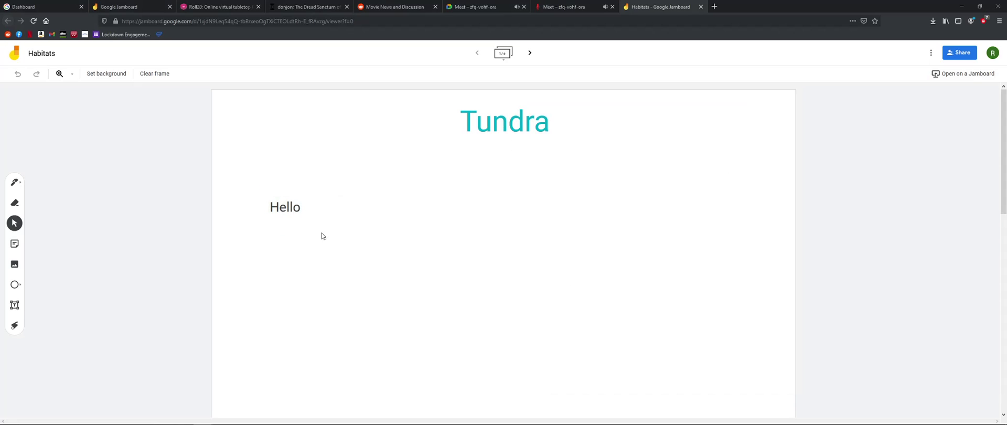
- Draw a freehand black squiggle below the Tundra title in the smaller window, then move that window aside
{"action": "mouse_move", "coordinate": [203, 418]}
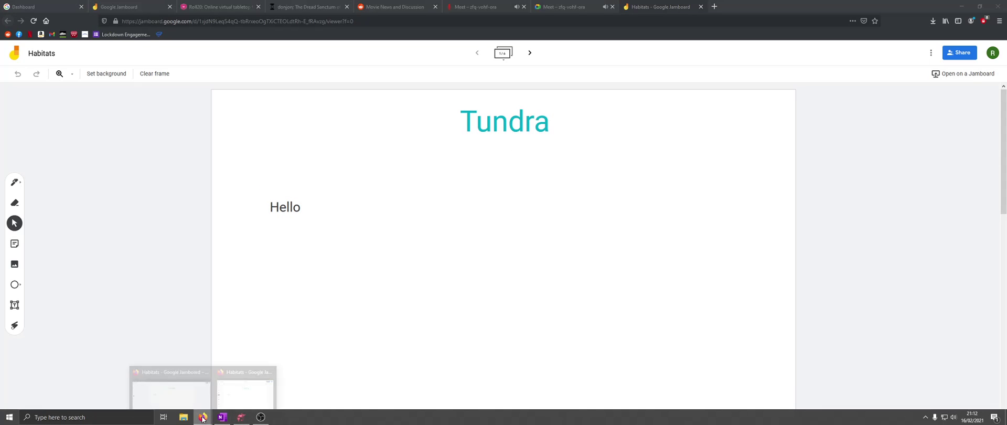
{"action": "left_click", "coordinate": [245, 391]}
{"action": "left_click", "coordinate": [522, 195]}
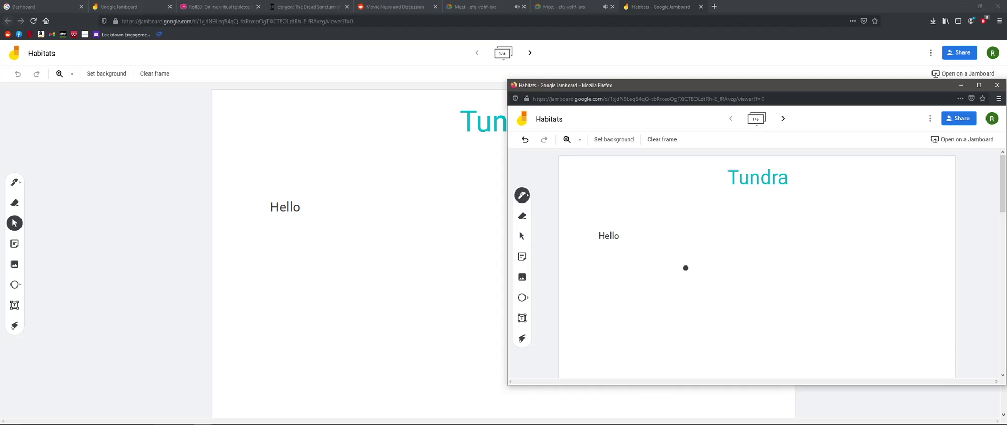
{"action": "mouse_move", "coordinate": [669, 268]}
{"action": "left_mouse_down"}
{"action": "mouse_move", "coordinate": [710, 269]}
{"action": "mouse_move", "coordinate": [713, 303]}
{"action": "mouse_move", "coordinate": [787, 300]}
{"action": "mouse_move", "coordinate": [744, 242]}
{"action": "left_mouse_up"}
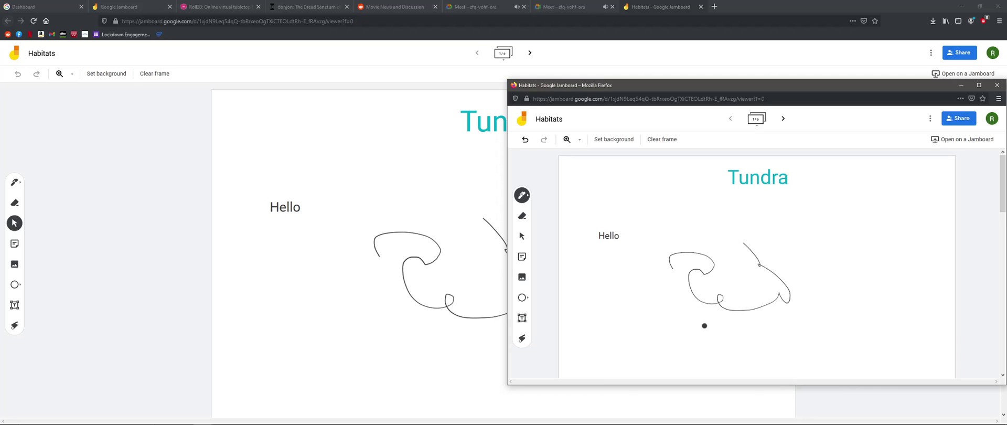
{"action": "left_click_drag", "start_coordinate": [809, 89], "coordinate": [572, 63]}
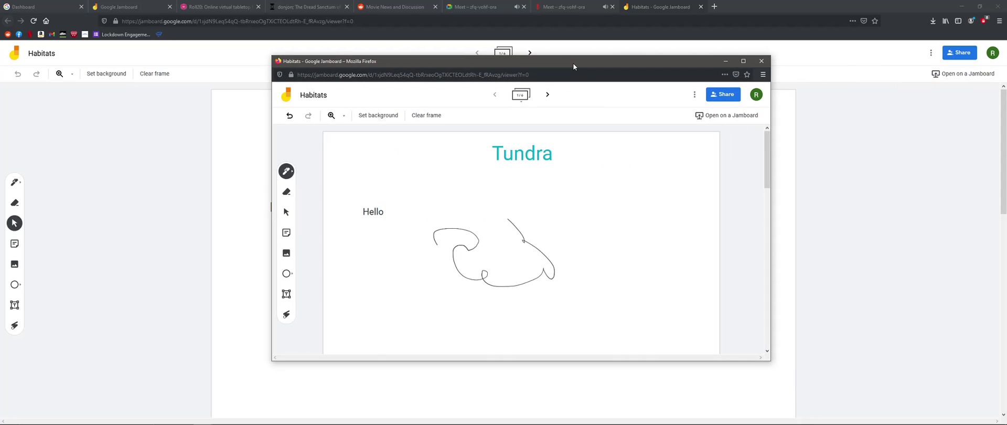